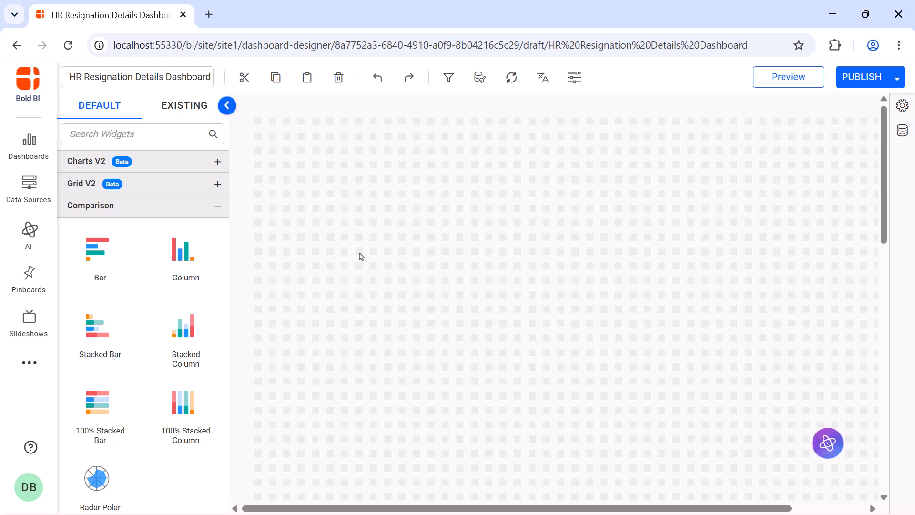
- Start creating a new PostgreSQL data source for the dashboard
click(902, 131)
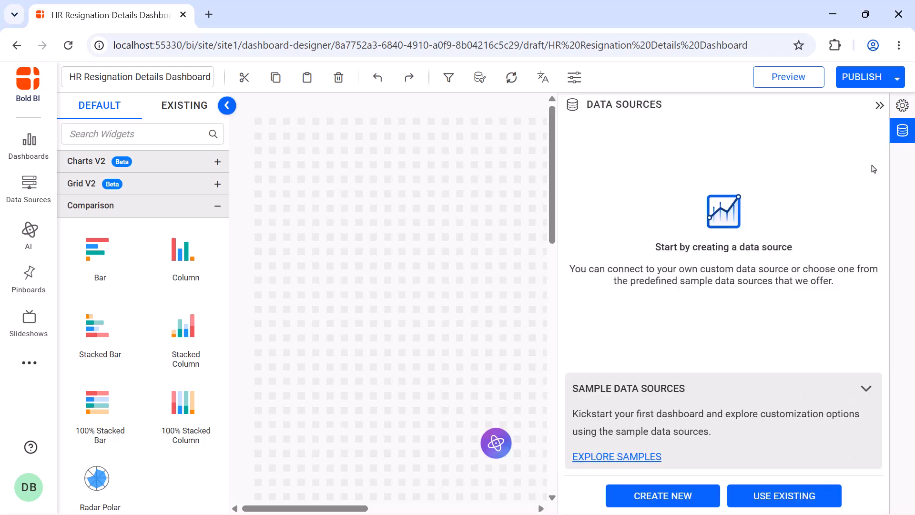
click(680, 500)
click(791, 136)
text(post)
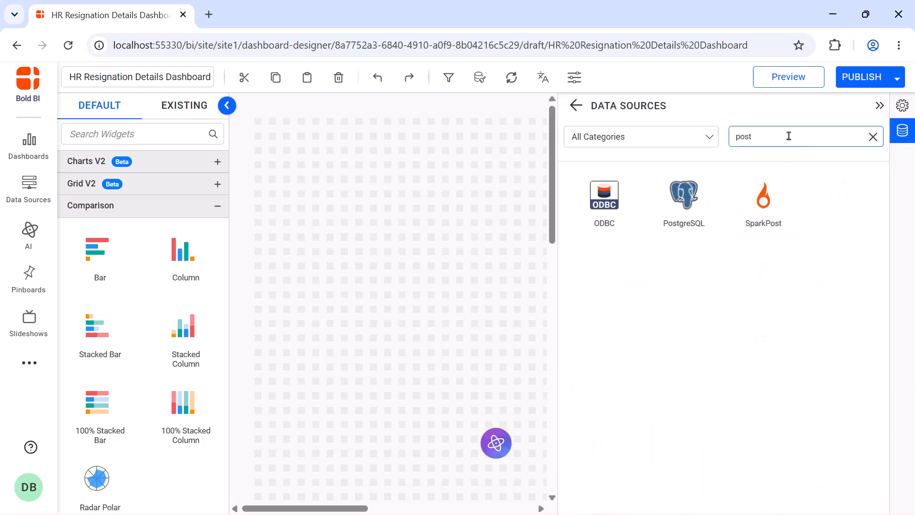
click(712, 199)
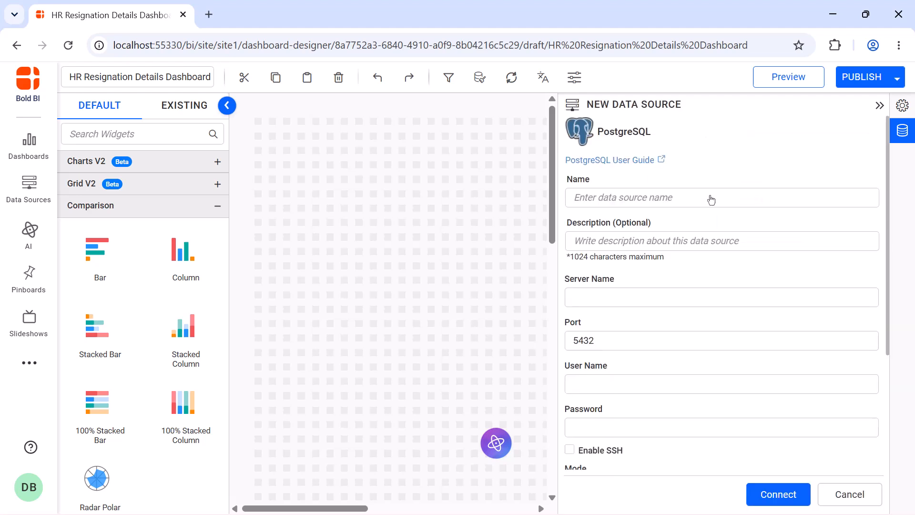
- Name the data source HR Resignation Details Data and paste the server name
click(711, 200)
text(HR Resignation Details Data)
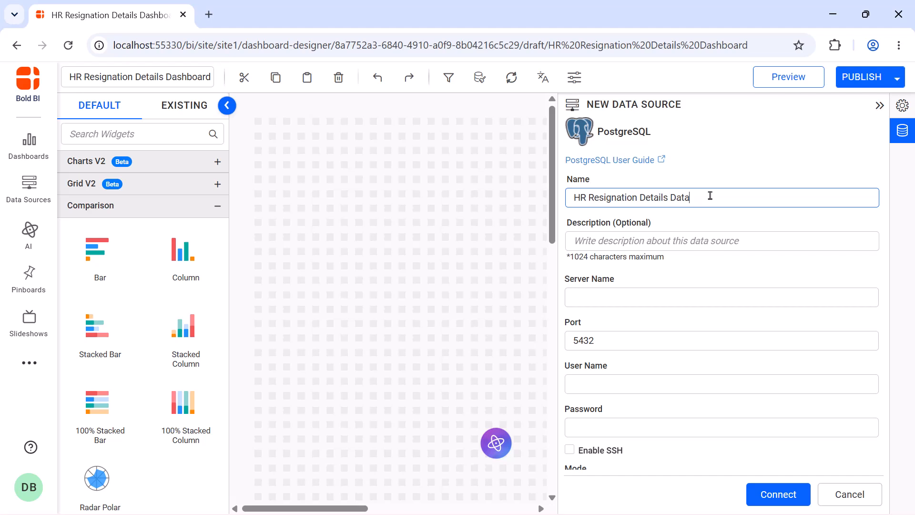
click(721, 292)
key(ctrl+v)
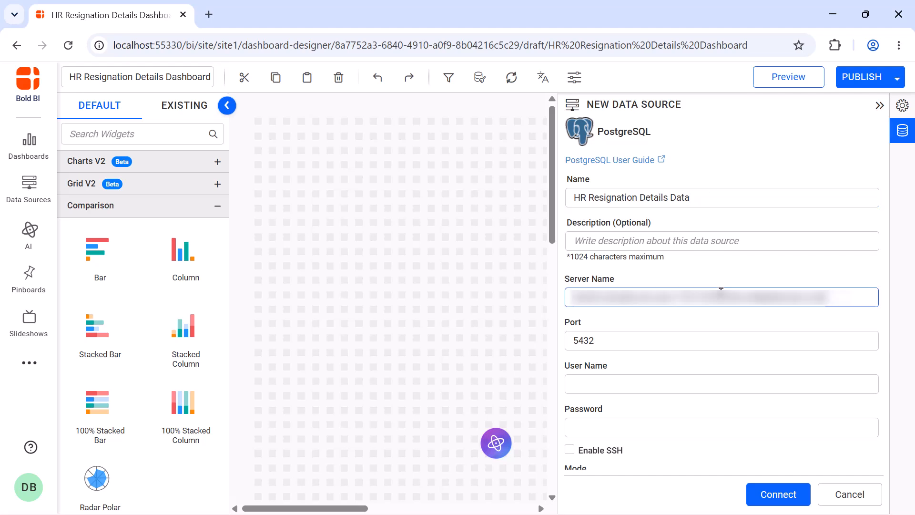
- Replace the port with the pasted port number and paste the user name
click(721, 333)
key(ctrl+a)
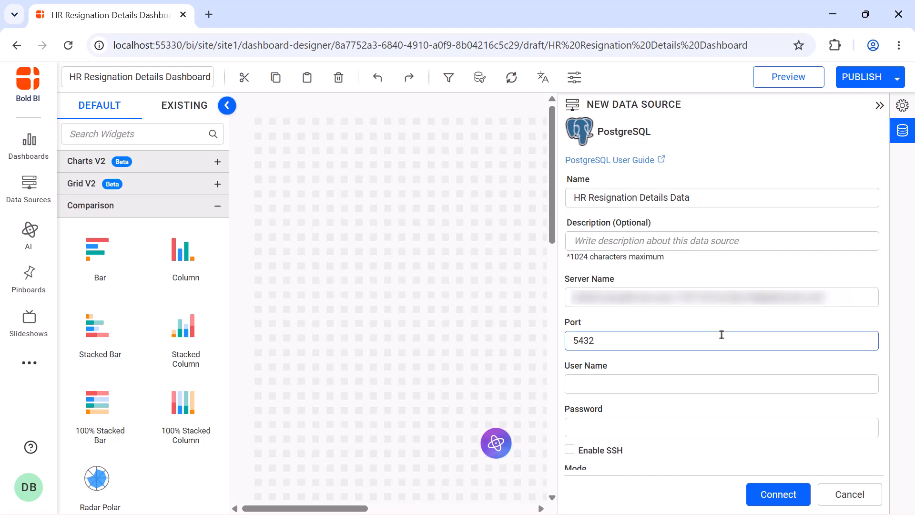
key(BackSpace)
key(ctrl+v)
click(721, 377)
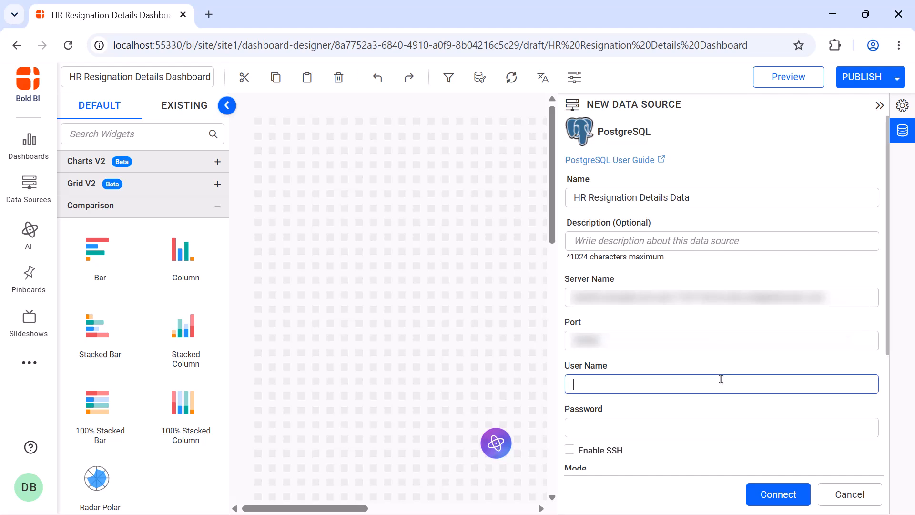
key(ctrl+v)
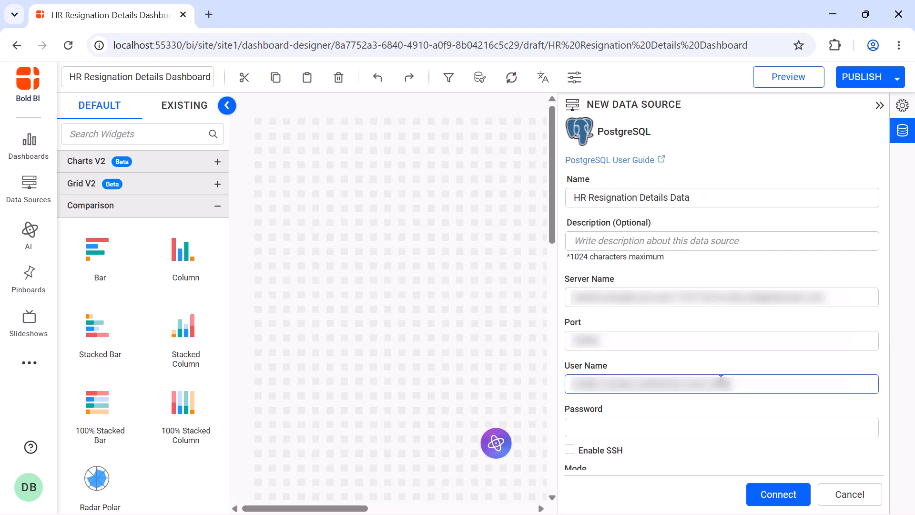
- Paste the account password, set the database to sample-dashboards, and connect
click(725, 423)
key(ctrl+v)
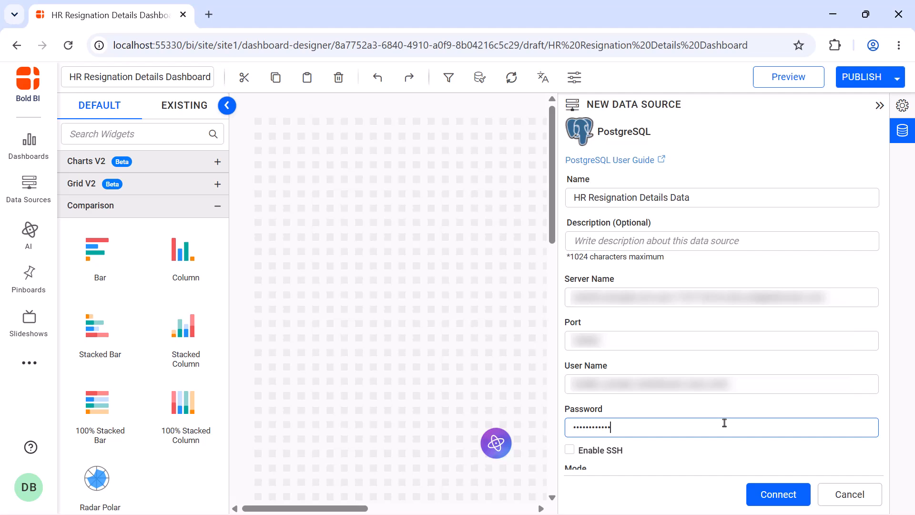
scroll(724, 423, down, 4)
click(718, 350)
key(ctrl+v)
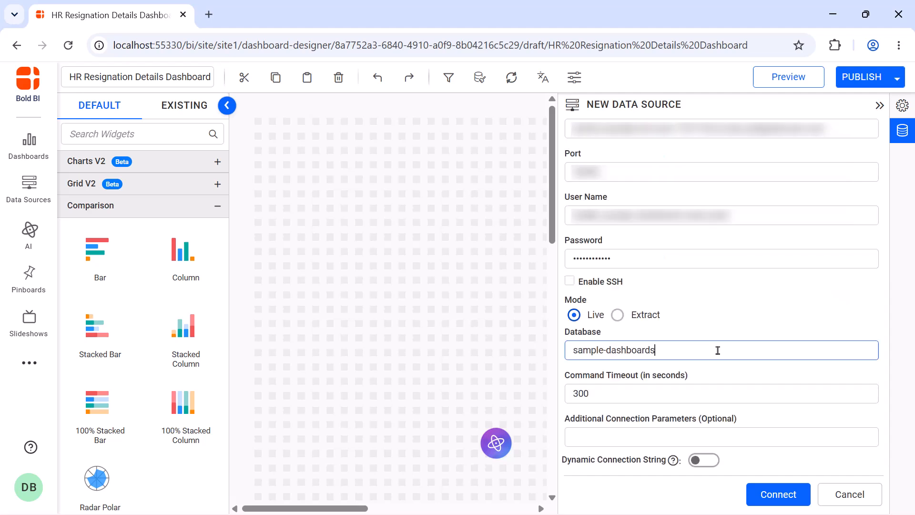
click(776, 494)
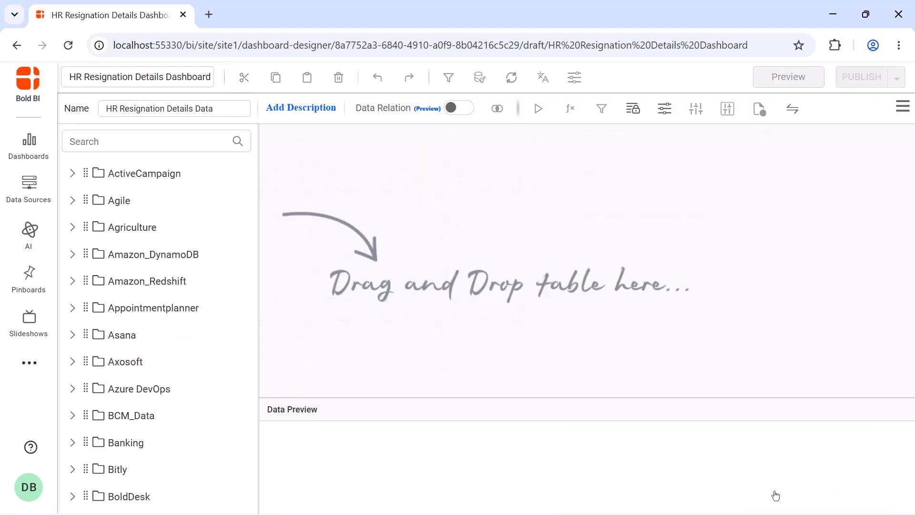
- Search tables for resign and add Resignaton_Employee_Details and Resigned_Employee_Details to the design canvas
click(195, 142)
text(resign)
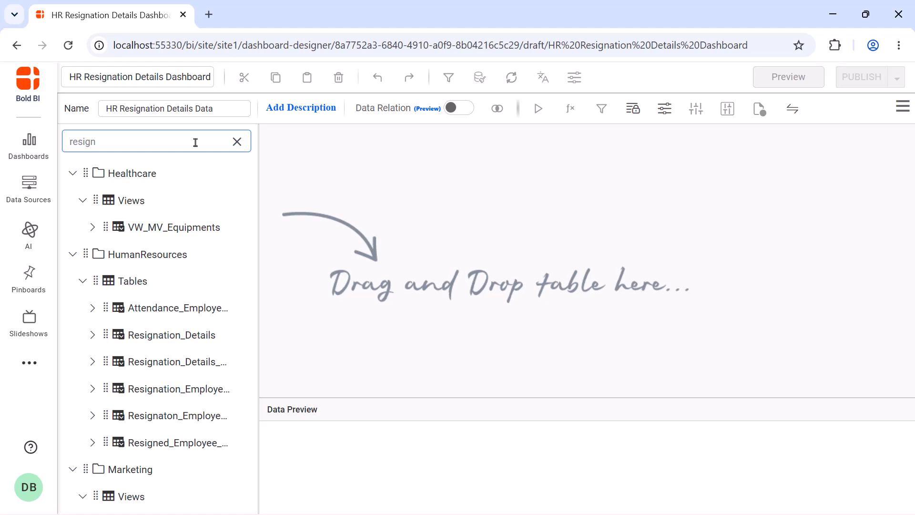
drag(177, 415, 341, 186)
drag(194, 441, 548, 181)
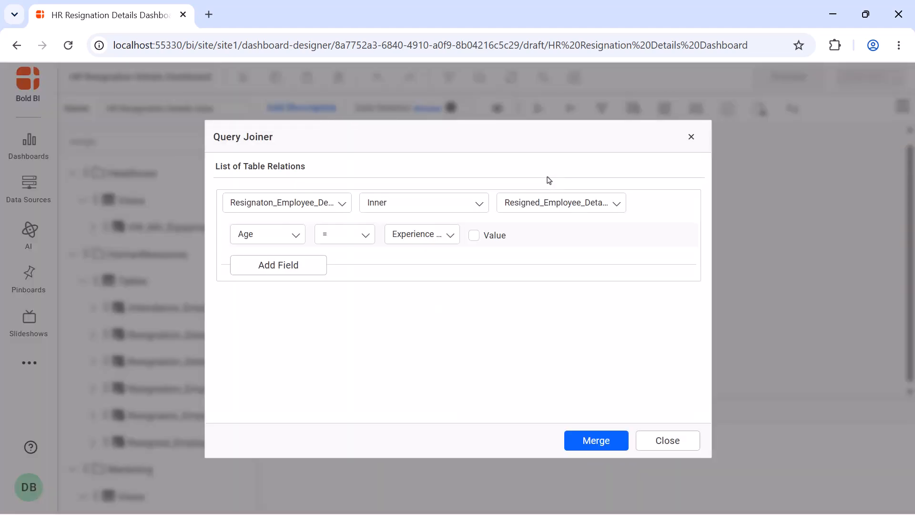
- Join the two tables with a Left Outer Join on Employee_ID equals Employee_ID (Resigned_Employee_Details) and merge
click(484, 210)
click(468, 249)
click(302, 237)
click(315, 399)
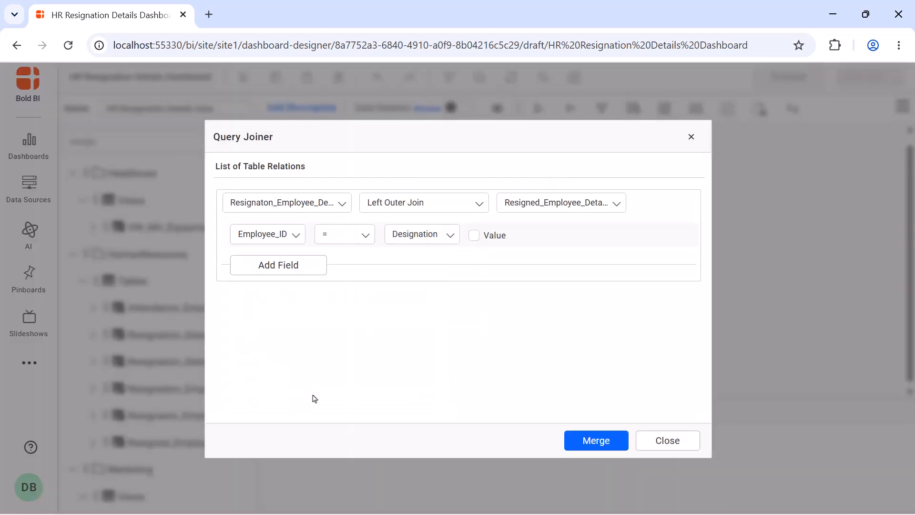
click(442, 239)
text(employee)
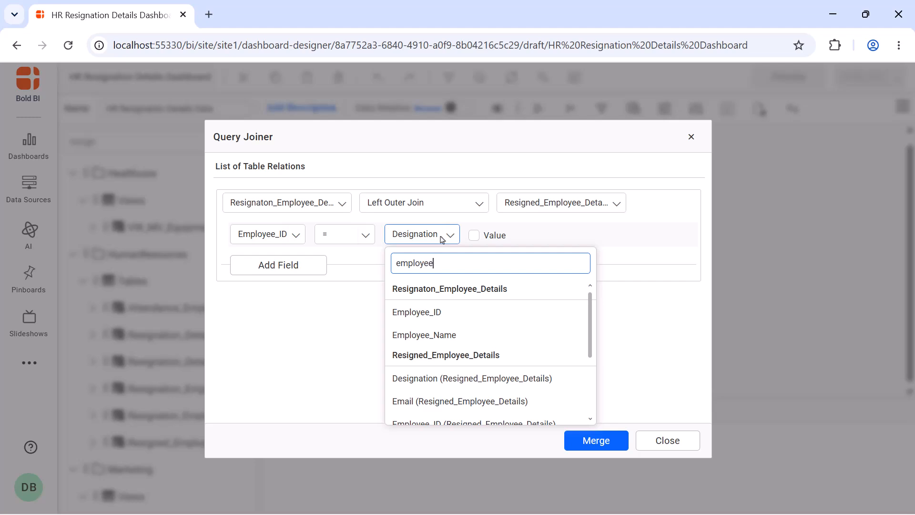
click(439, 423)
click(587, 445)
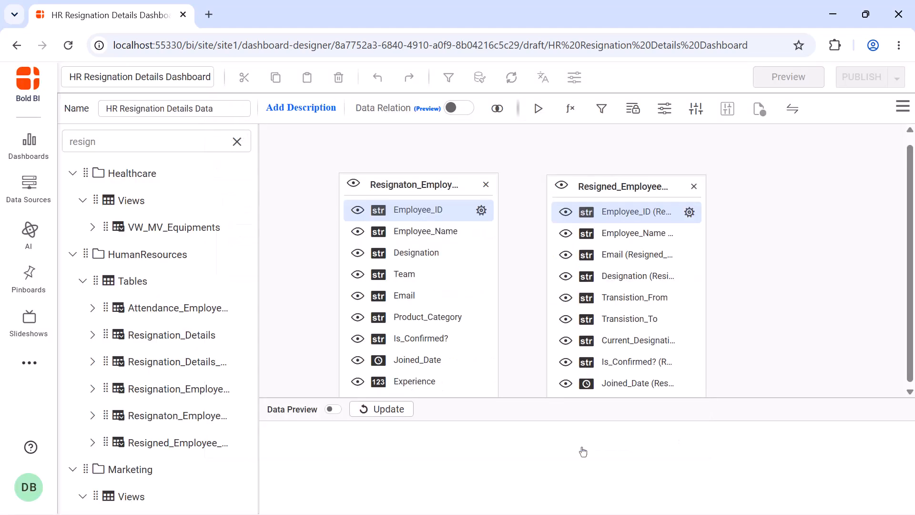
- Run the query preview, save the data source, and return to the dashboard designer
click(538, 109)
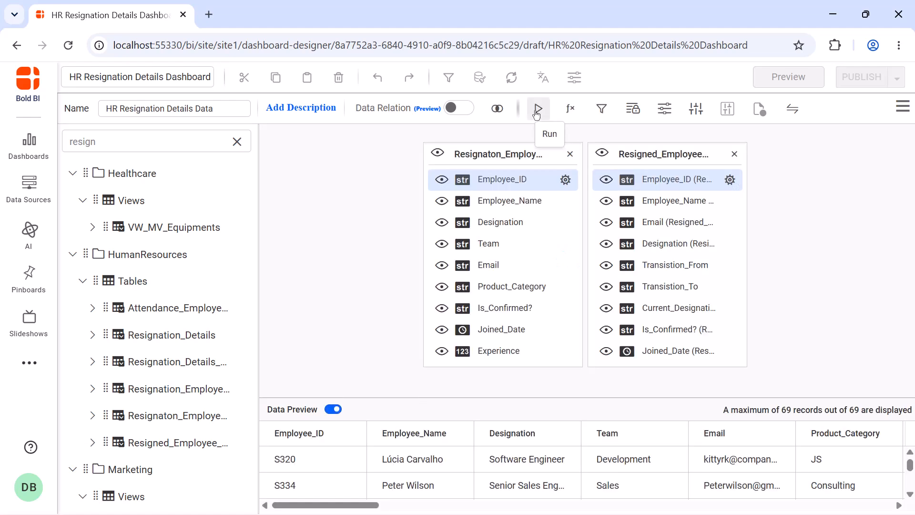
click(902, 106)
click(875, 141)
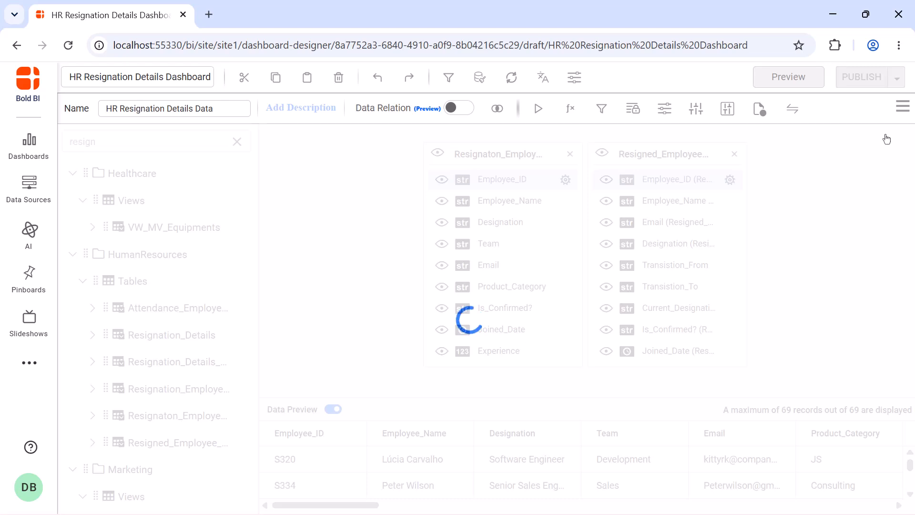
click(880, 105)
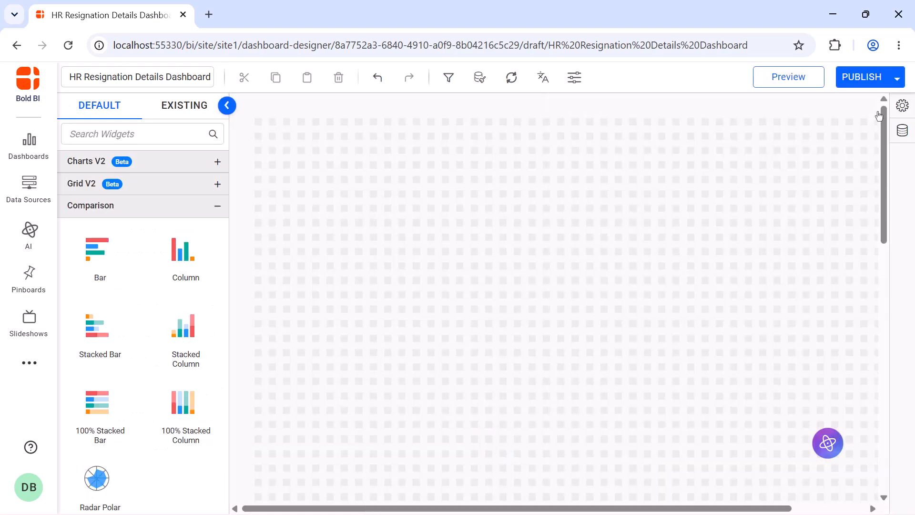
- Search widgets for Num and place a Number Card at the canvas's top-left corner, 5 x 9 cells
click(190, 142)
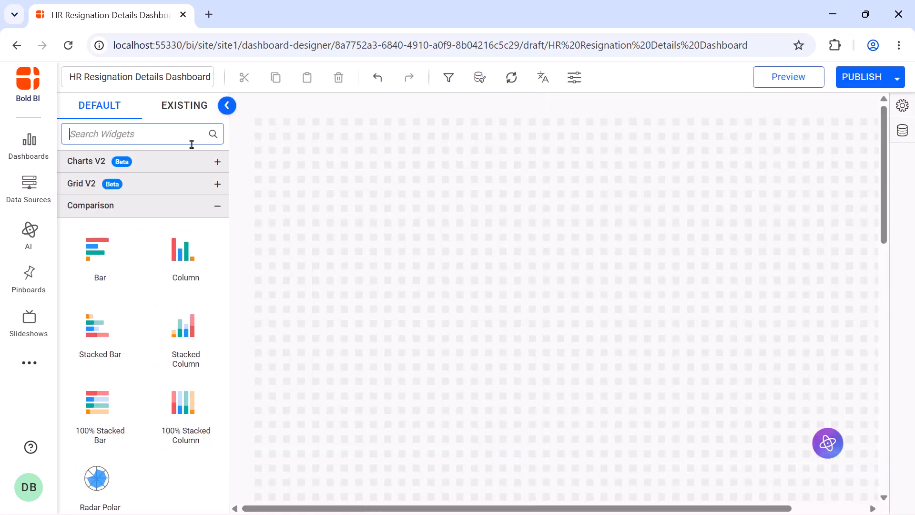
text(Num)
drag(97, 204, 257, 128)
drag(334, 181, 371, 176)
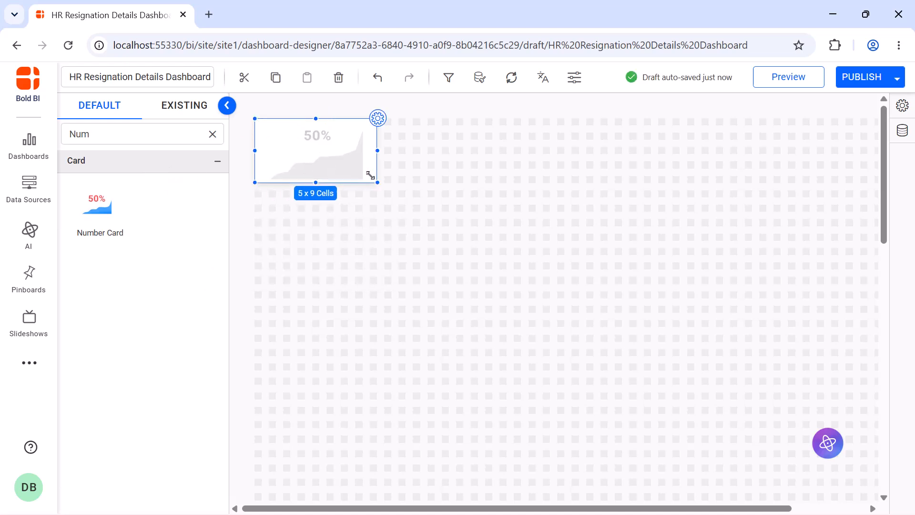
- Rename the number card to Total Employees
click(379, 120)
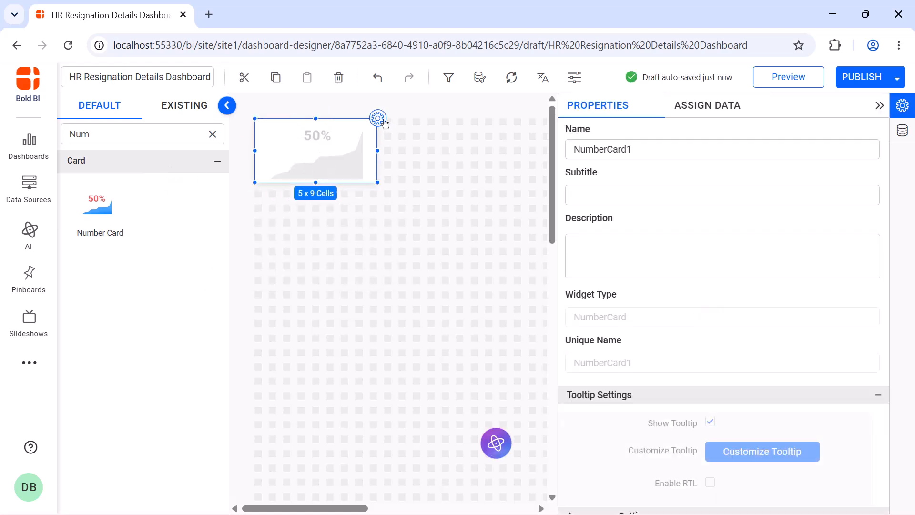
click(639, 148)
key(ctrl+a)
text(Total Employees)
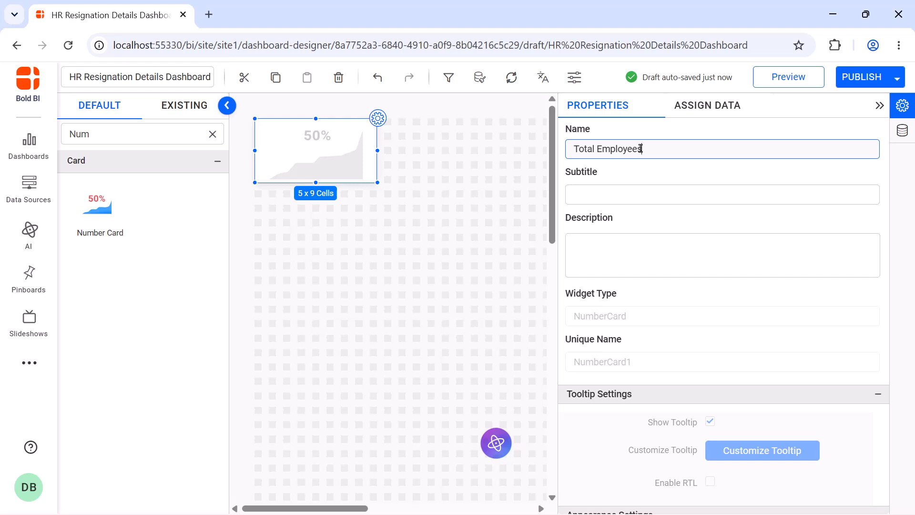
- Assign Employee_ID as the card's measure and set its aggregation to Distinct Count
click(682, 109)
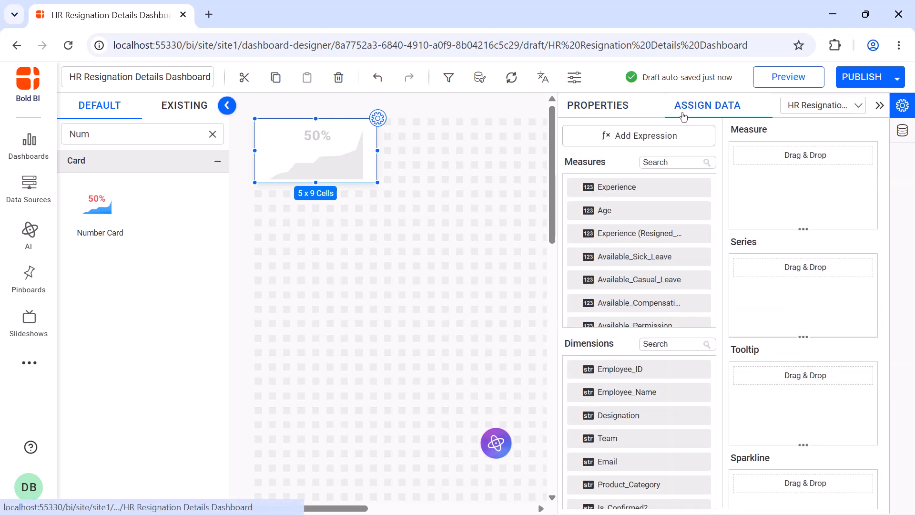
drag(576, 372, 746, 193)
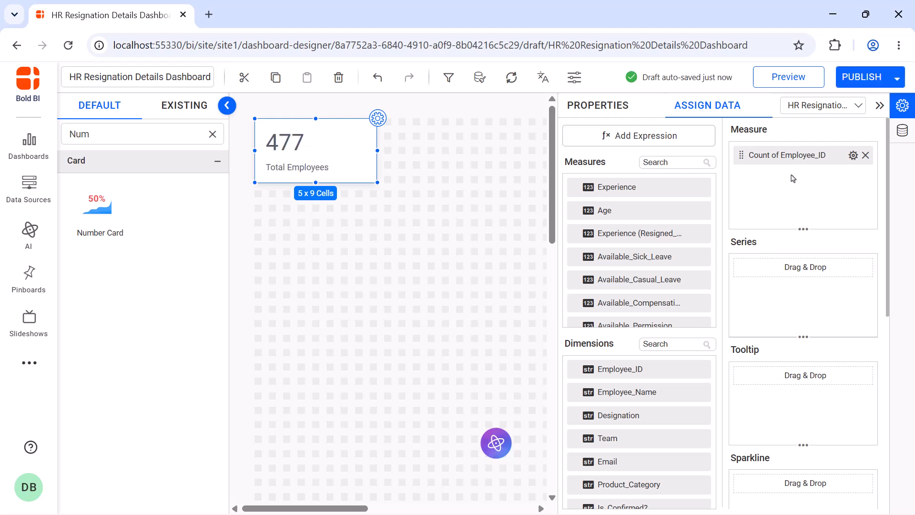
click(854, 155)
click(853, 219)
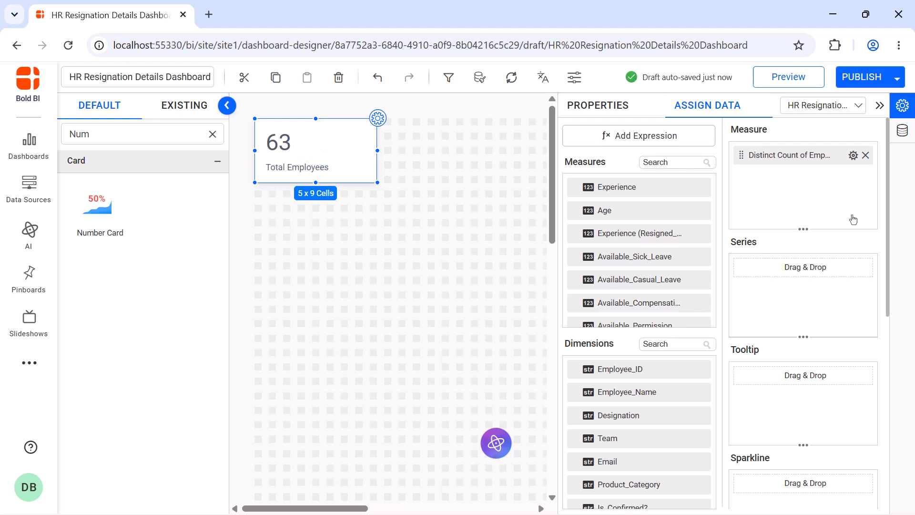
- Set the card's horizontal alignment to Center
click(606, 120)
scroll(769, 182, down, 7)
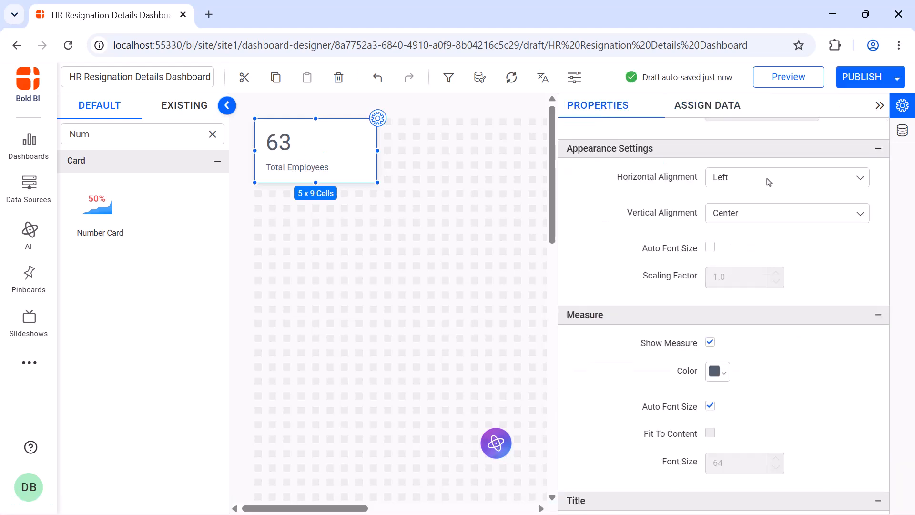
click(769, 181)
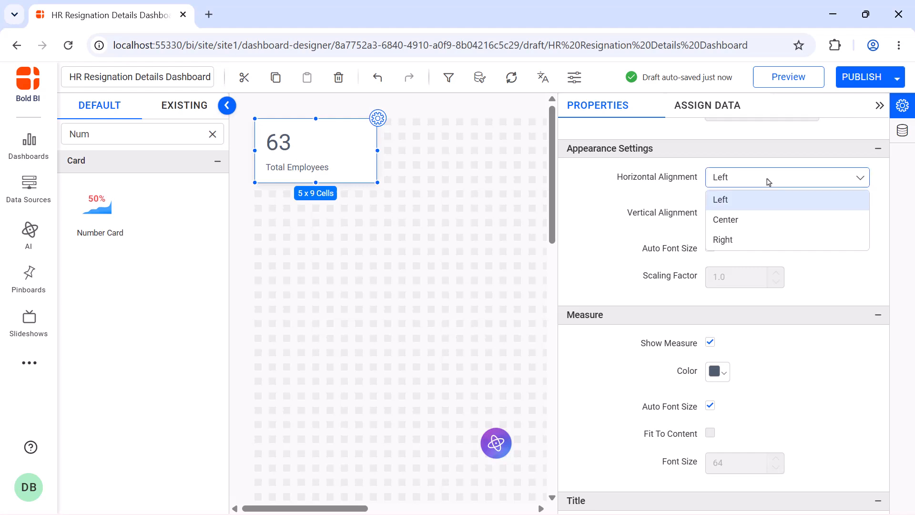
click(766, 217)
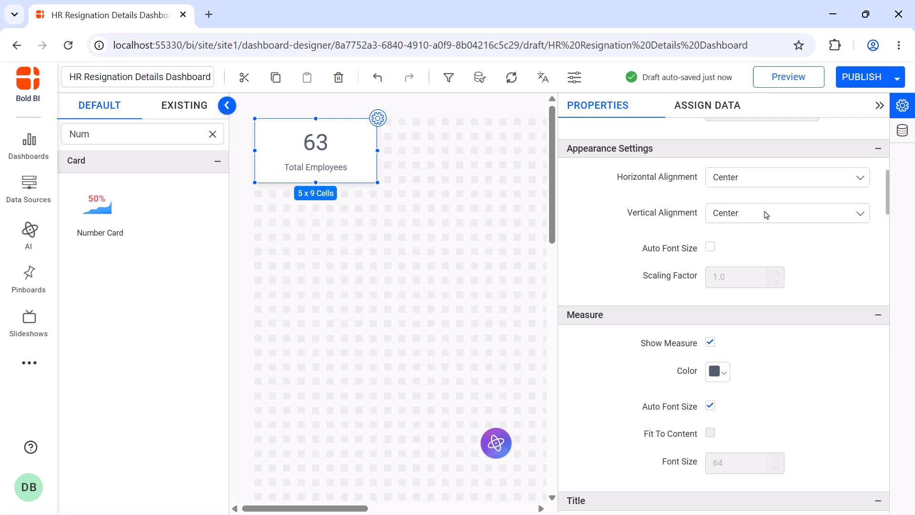
- Turn off the title's auto font size and set the title position to Top
scroll(766, 215, down, 8)
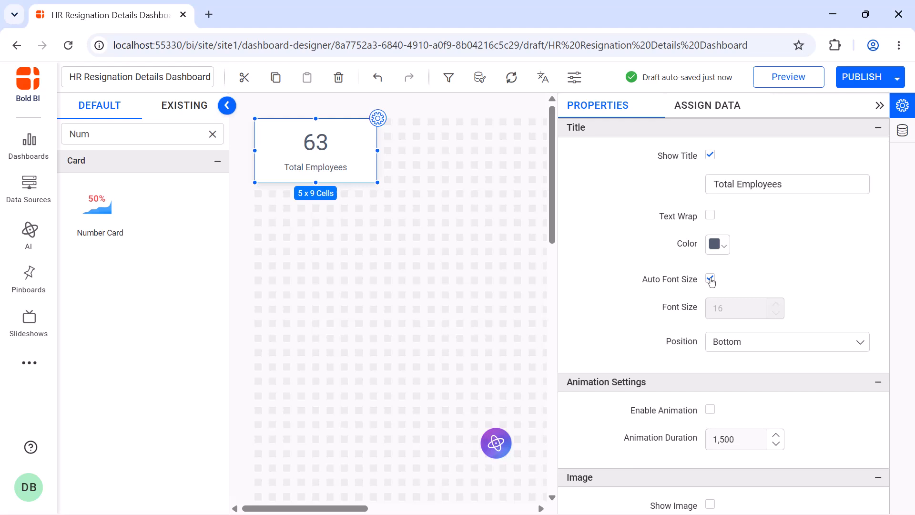
click(711, 279)
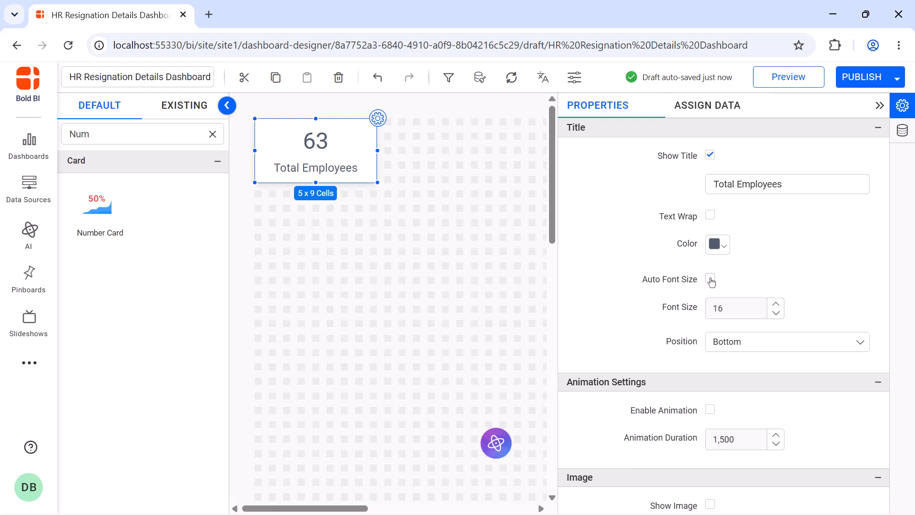
click(745, 340)
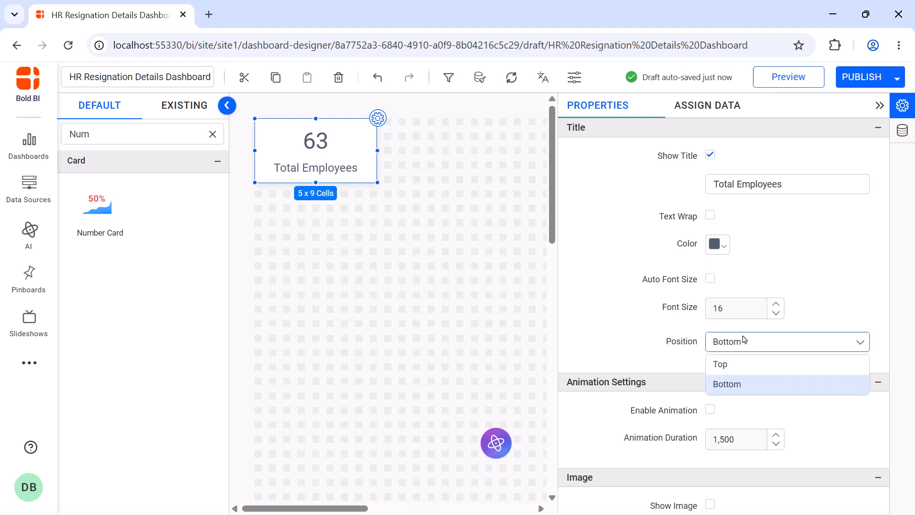
click(746, 366)
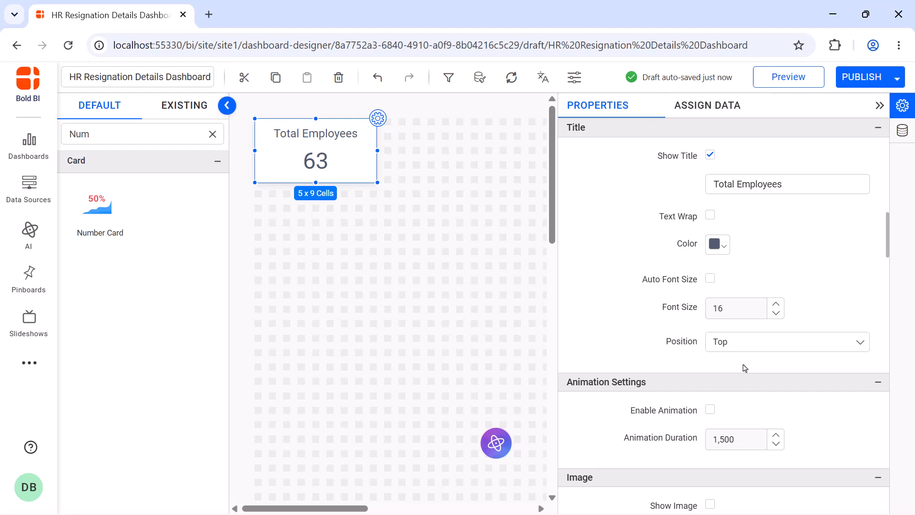
- Enable animation for the card and close the properties panel
click(711, 413)
click(880, 106)
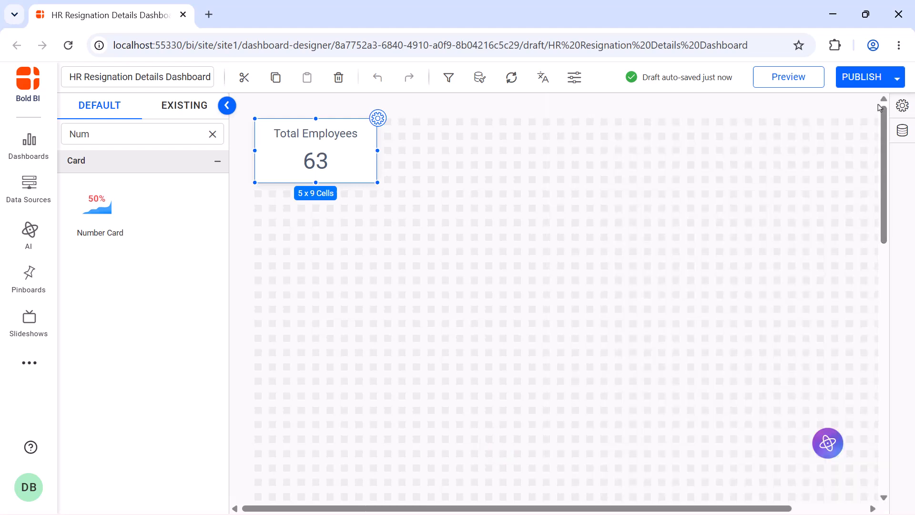
- Add a second number card beside the Total Employees card, size it to 5 x 8 cells, and name it Total Resignations
drag(98, 205, 389, 122)
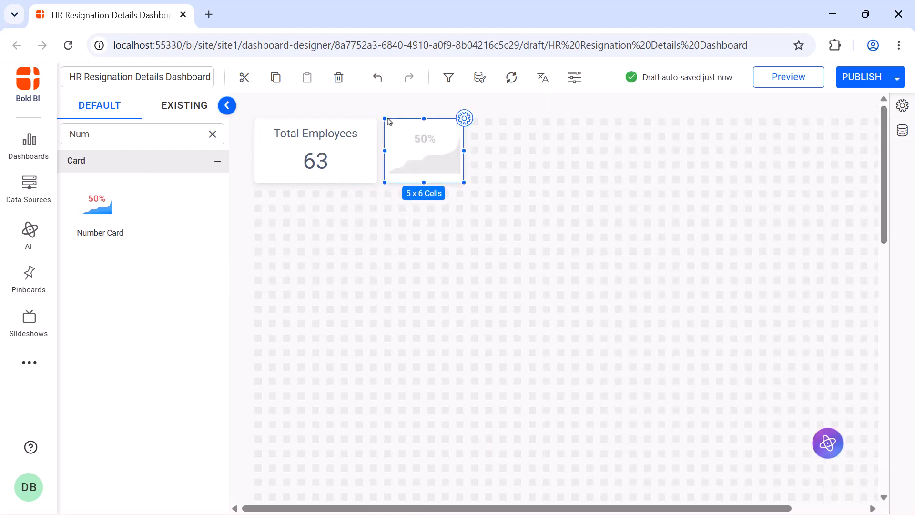
drag(465, 183, 484, 175)
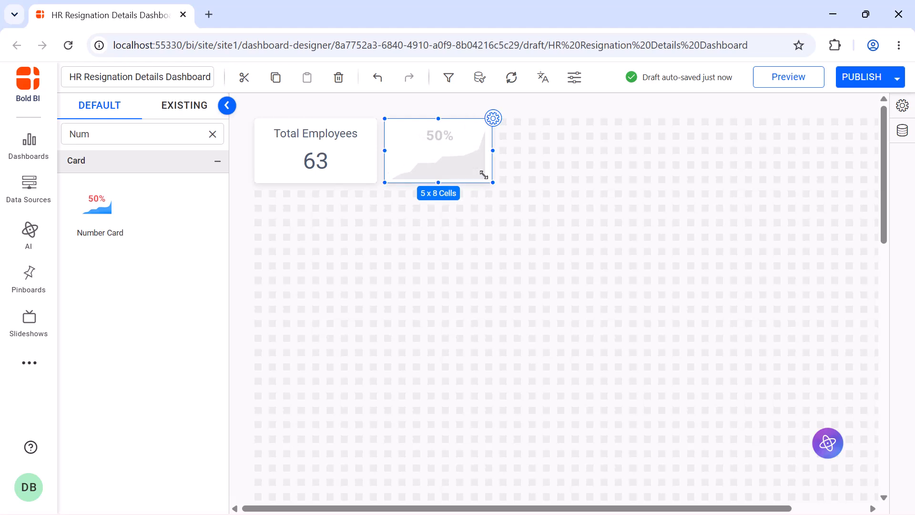
click(496, 124)
click(647, 149)
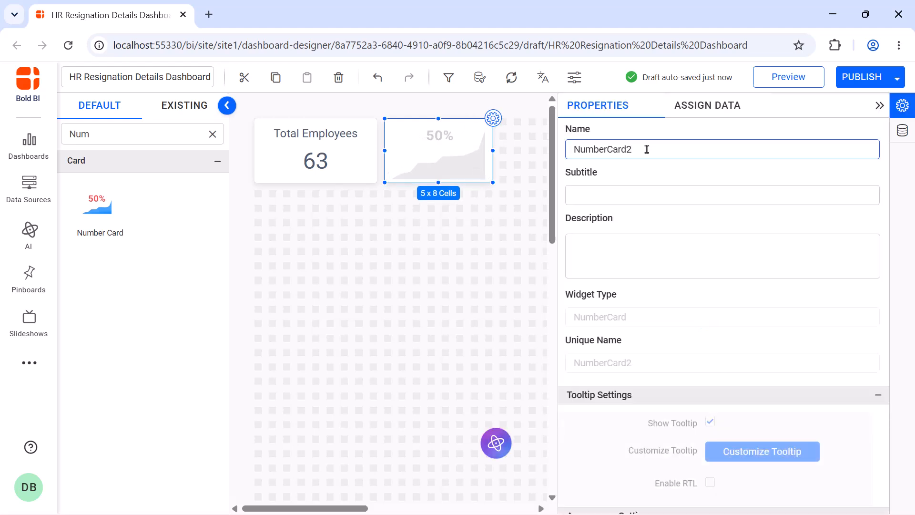
key(ctrl+a)
key(BackSpace)
text(Total Resignations)
- Assign the resigned-employee Employee_ID as the card's measure with Distinct Count aggregation, then close the properties panel
click(700, 113)
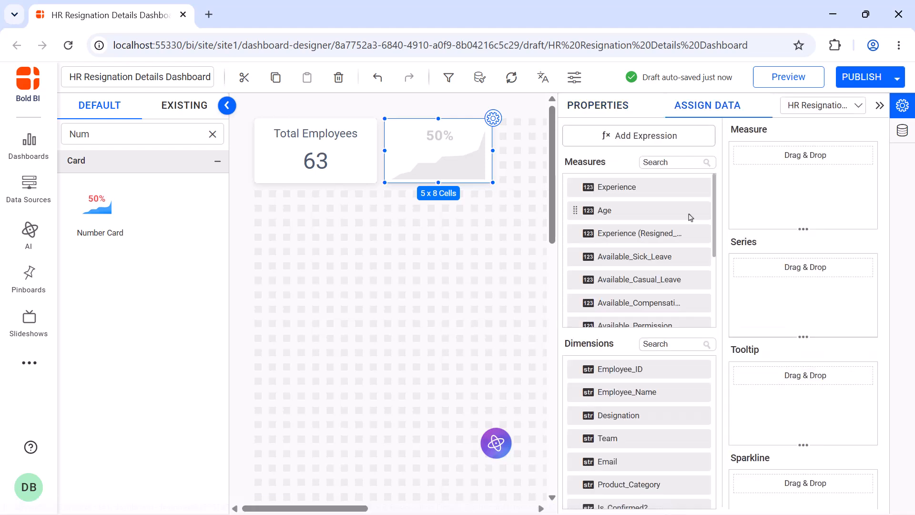
click(658, 343)
text(em)
drag(634, 438, 779, 200)
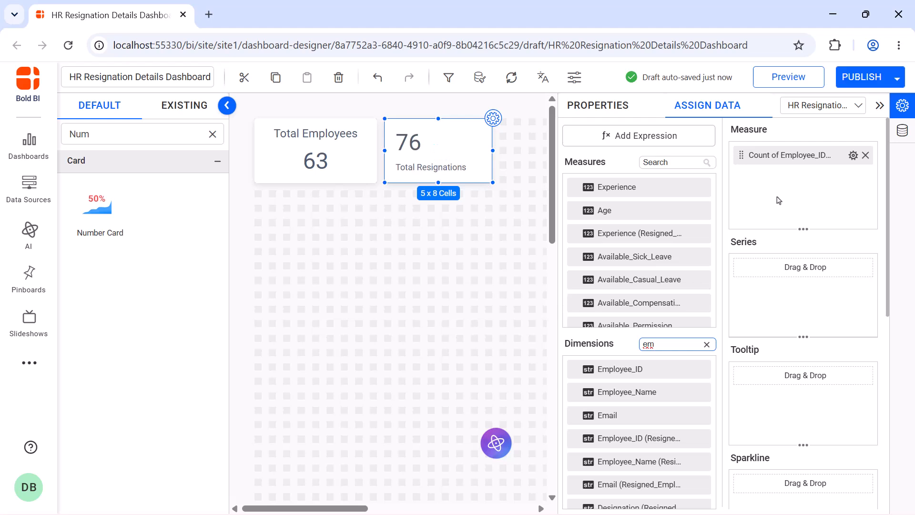
click(854, 155)
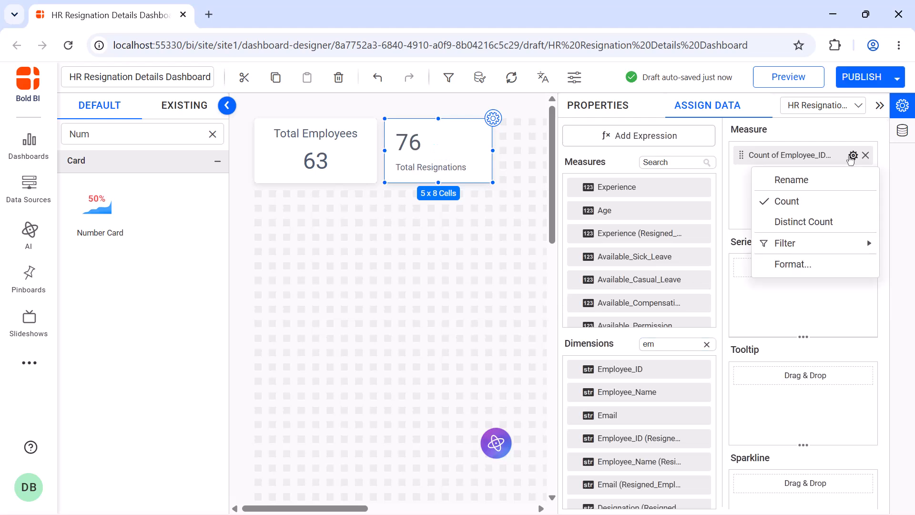
click(842, 220)
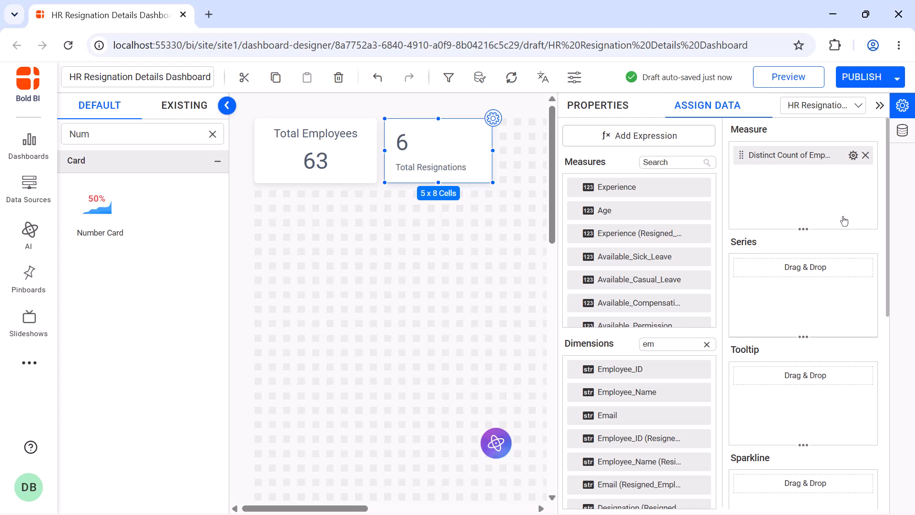
click(598, 106)
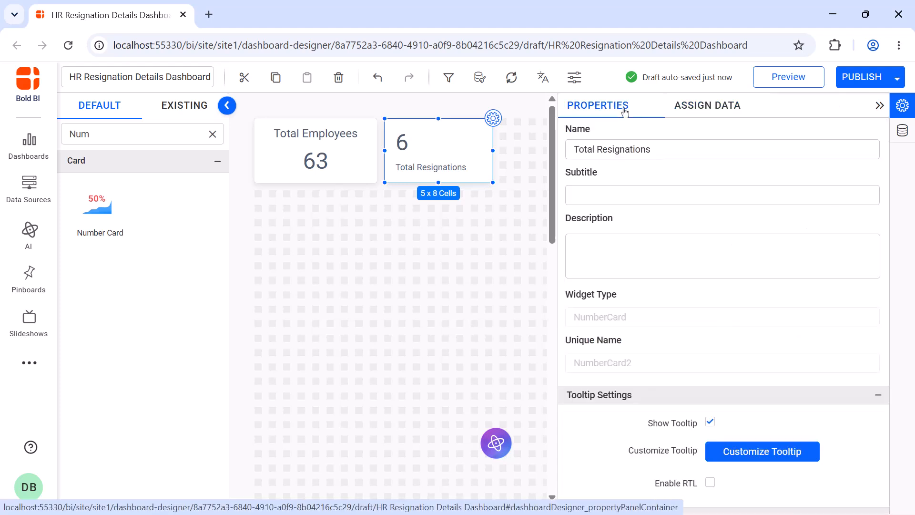
click(880, 106)
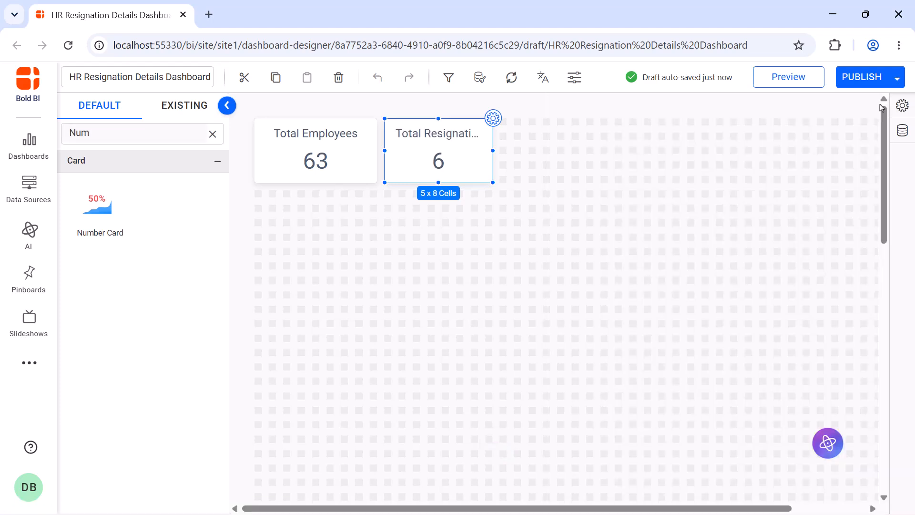
- Add a third number card beside Total Resignations, size it to 5 x 8 cells, and name it Attrition Rate
drag(97, 205, 506, 126)
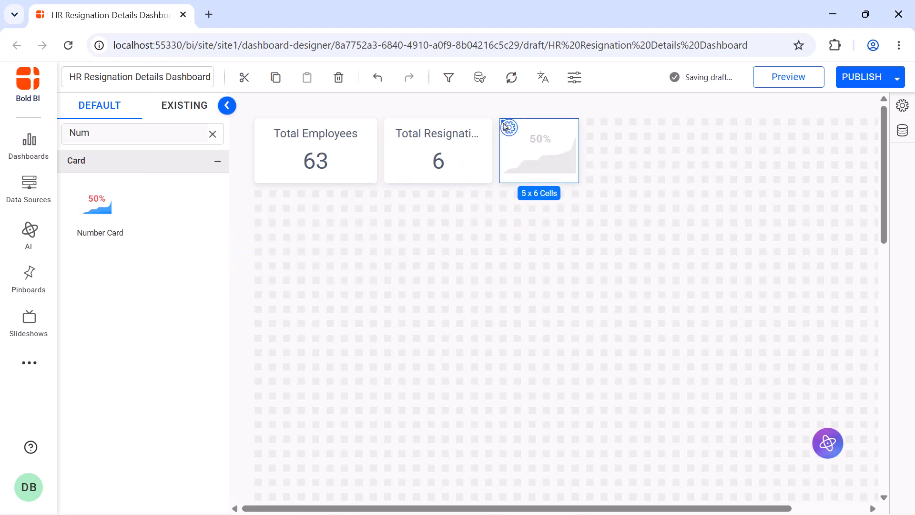
drag(581, 182, 605, 175)
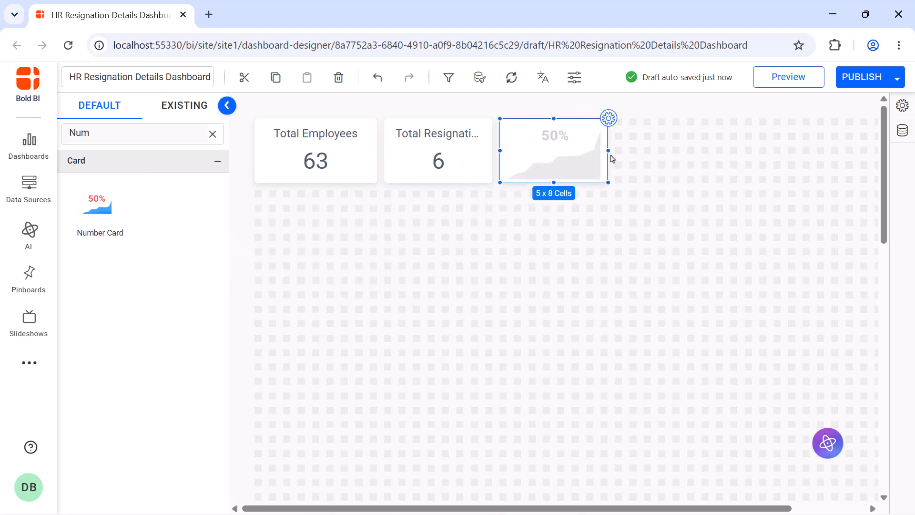
click(614, 122)
click(638, 148)
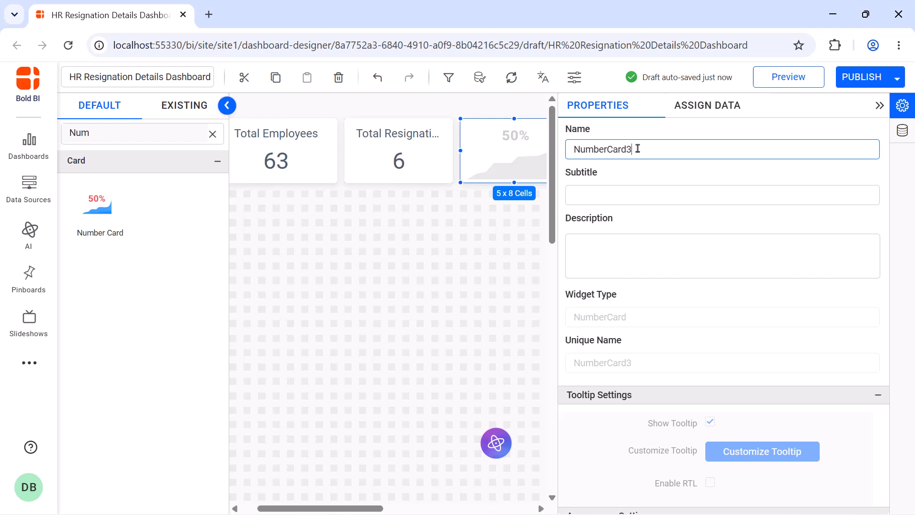
key(ctrl+a)
text(Attrition Rate)
- Create an expression Resigned_Employees_Count as COUNTD([Employee_ID (Resigned_Employee_Details)]) and save it
click(715, 110)
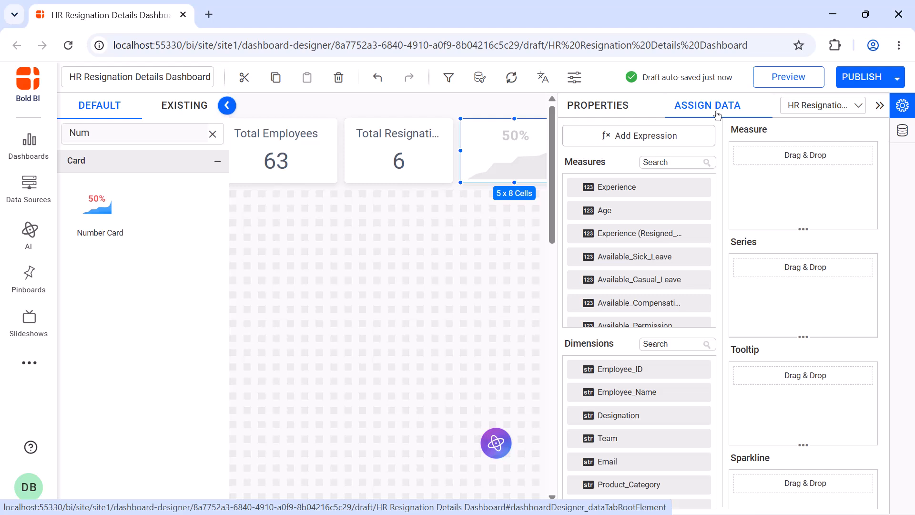
click(702, 131)
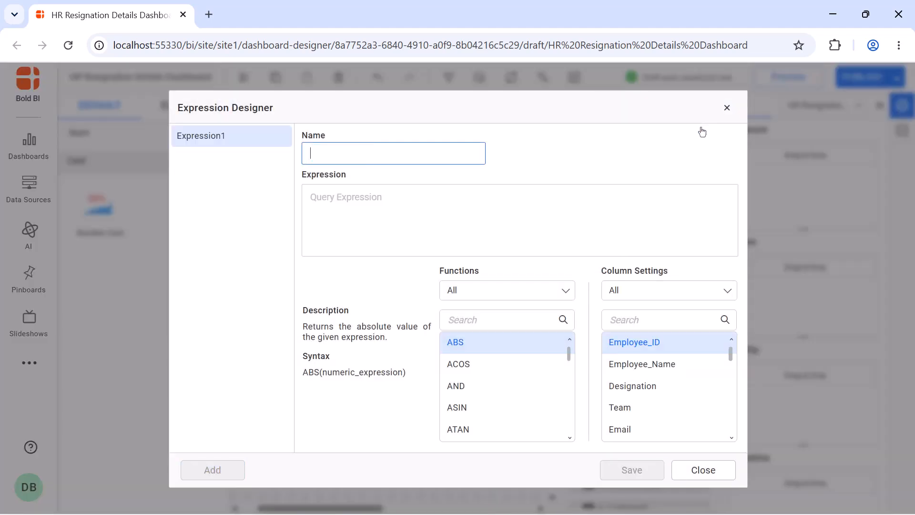
text(Resigned_Employees_Count)
click(675, 195)
text(COUNTD([Employee_ID (Resigned_Employee_Details)]))
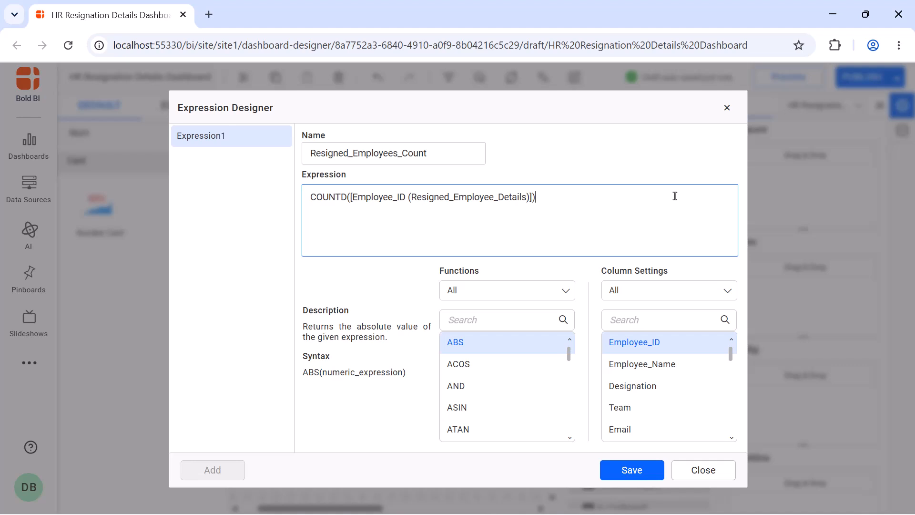
click(615, 471)
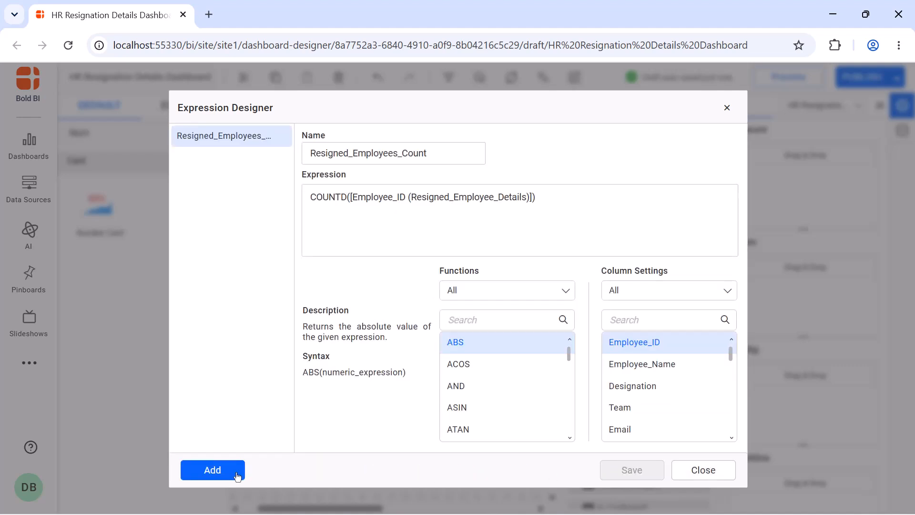
- Add an expression named Average Employees as (COUNTD([Employee_ID])-[Resigned_Employees_Count])/2 and save it
click(235, 473)
key(ctrl+a)
text(Average Employees)
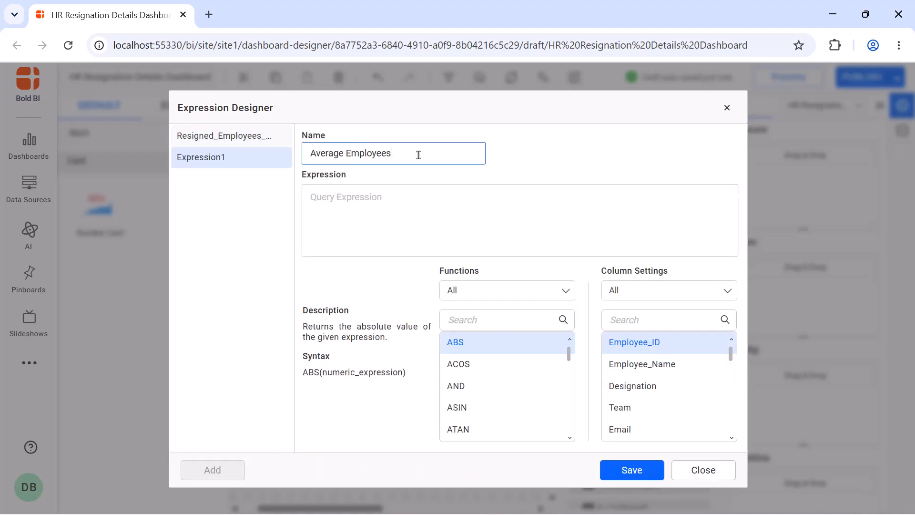
click(411, 190)
text((COUNTD([Employee_ID])-[Resigned_Employees_Count])/2)
click(618, 475)
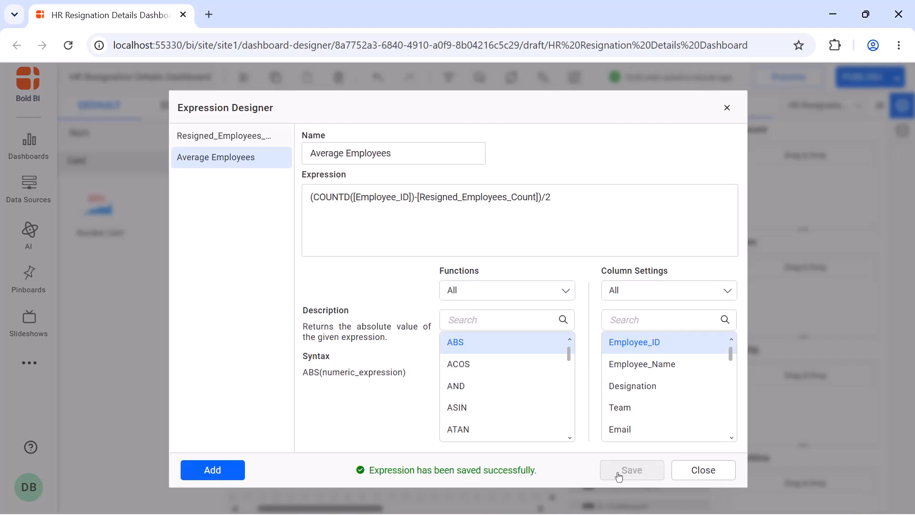
- Add an expression named Attrition_Rate as (([Resigned_Employees_Count])/[Average Employees])*100 and save it
click(215, 469)
click(449, 157)
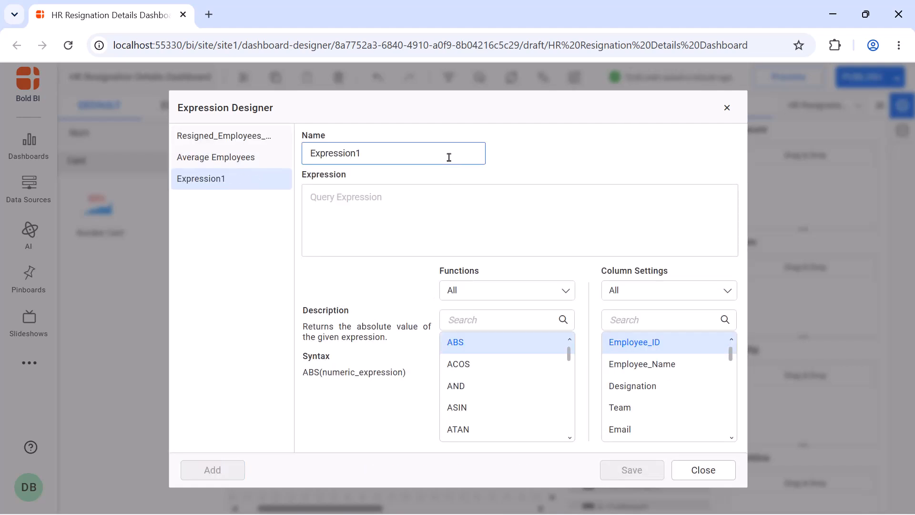
key(ctrl+a)
text(Attrition_Rate)
click(458, 194)
text((([Resigned_Employees_Count])/[Average Employees])*100)
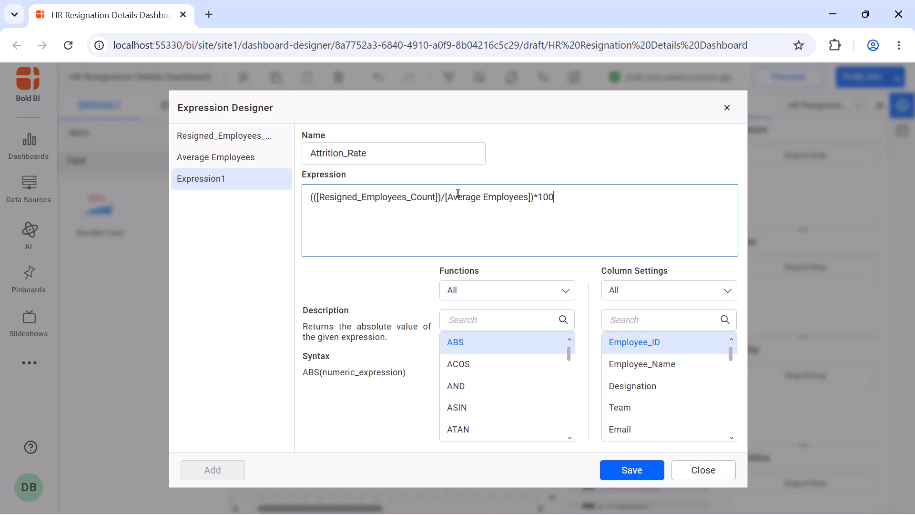
click(622, 470)
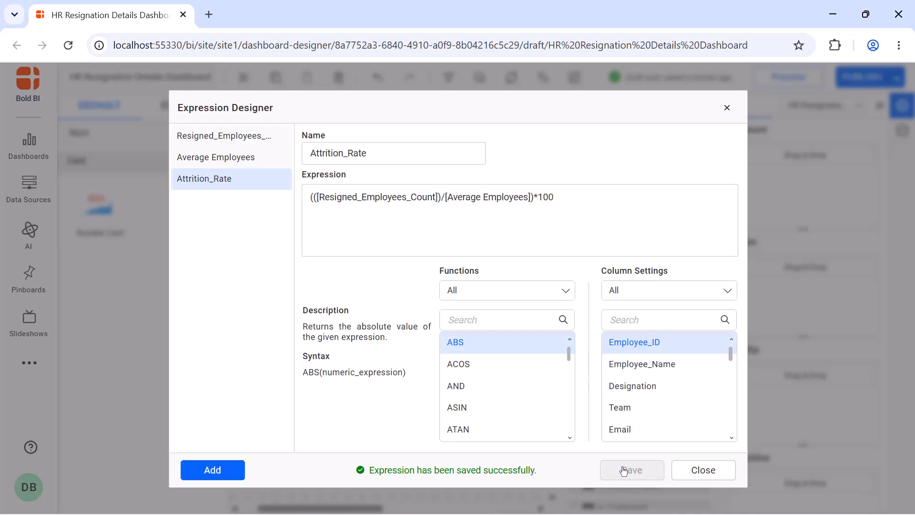
- Close the expression designer and assign Attrition_Rate as the card's measure
click(728, 109)
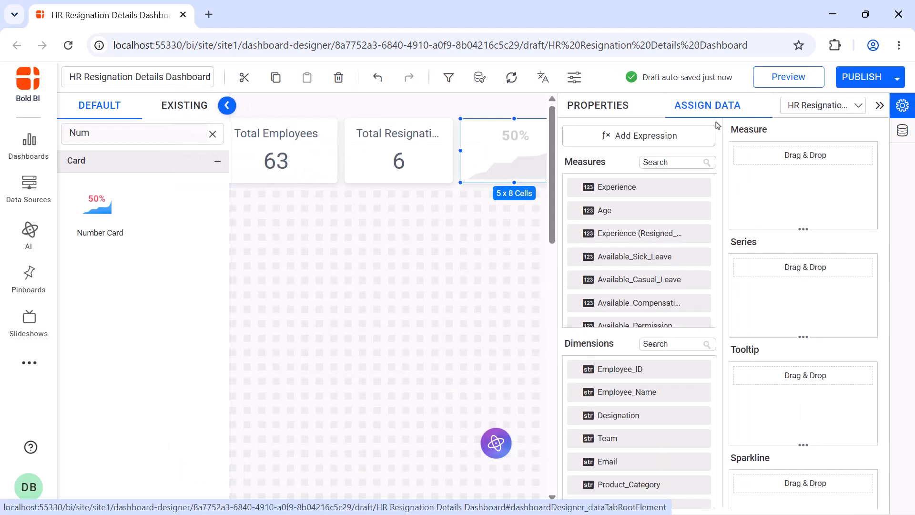
click(672, 162)
text(at)
drag(641, 229, 739, 177)
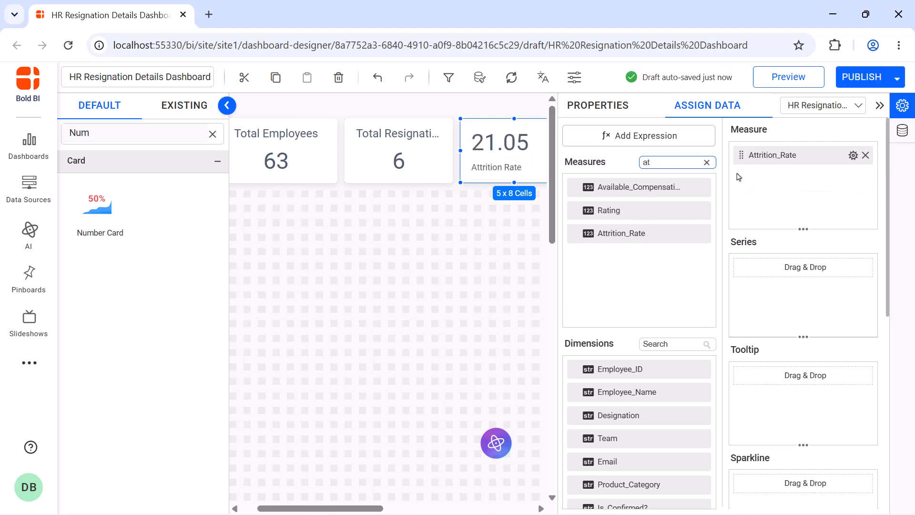
- Format the Attrition_Rate measure to append % on the right, then close the properties panel
click(854, 155)
click(849, 221)
click(473, 404)
text(%)
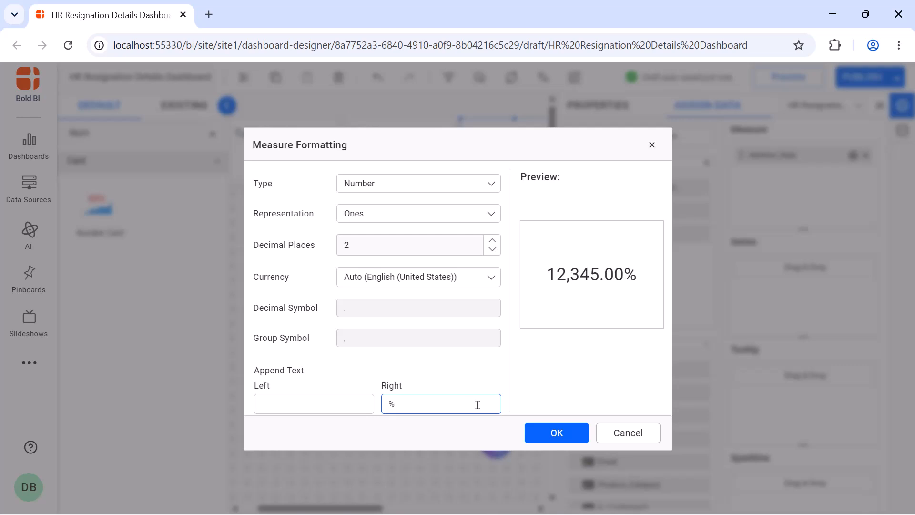
click(544, 433)
click(618, 114)
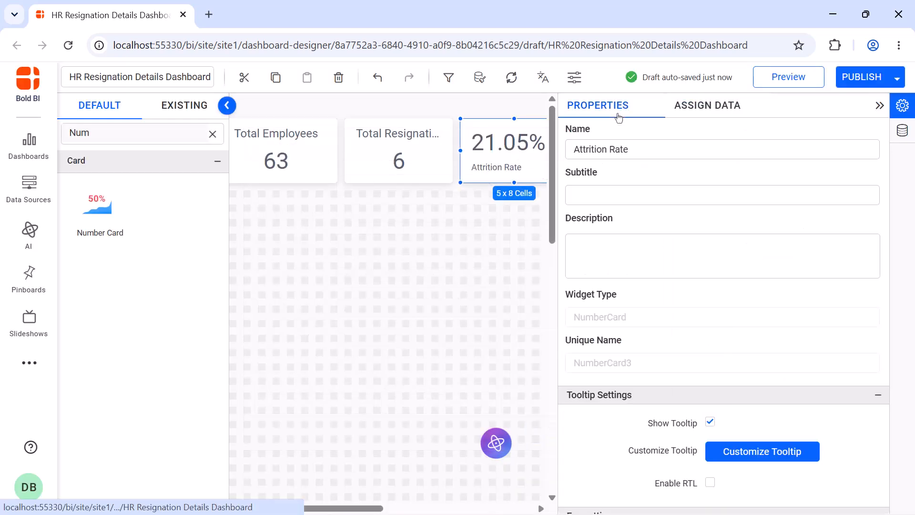
click(880, 106)
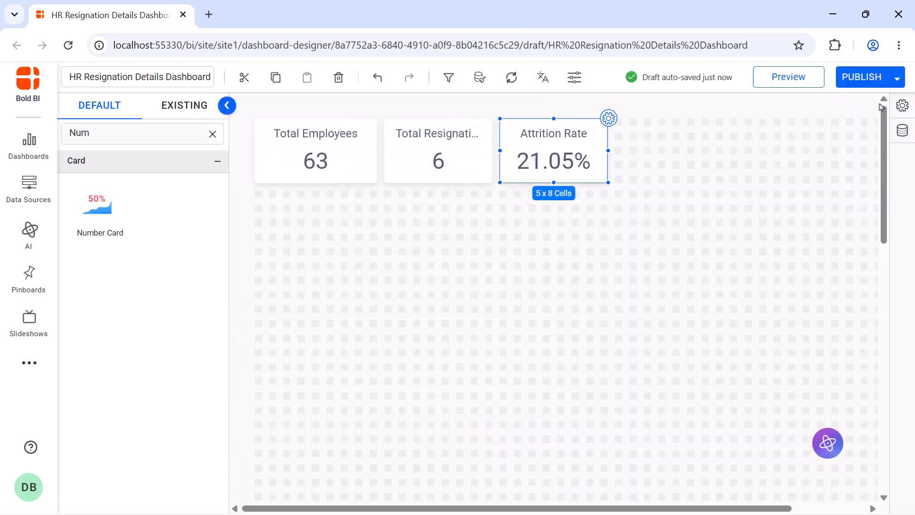
- Add a fourth number card after Attrition Rate and name it Employee Retention Rate
drag(98, 209, 624, 119)
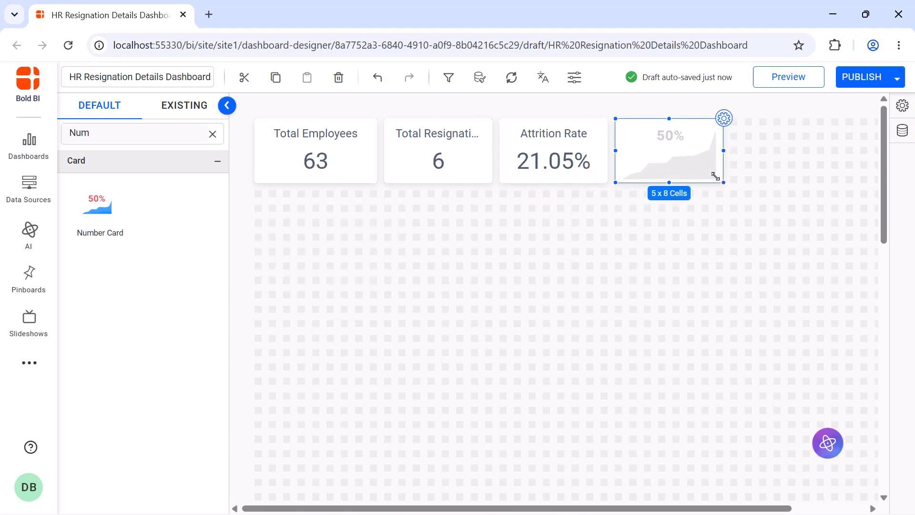
click(723, 118)
click(712, 148)
double_click(714, 147)
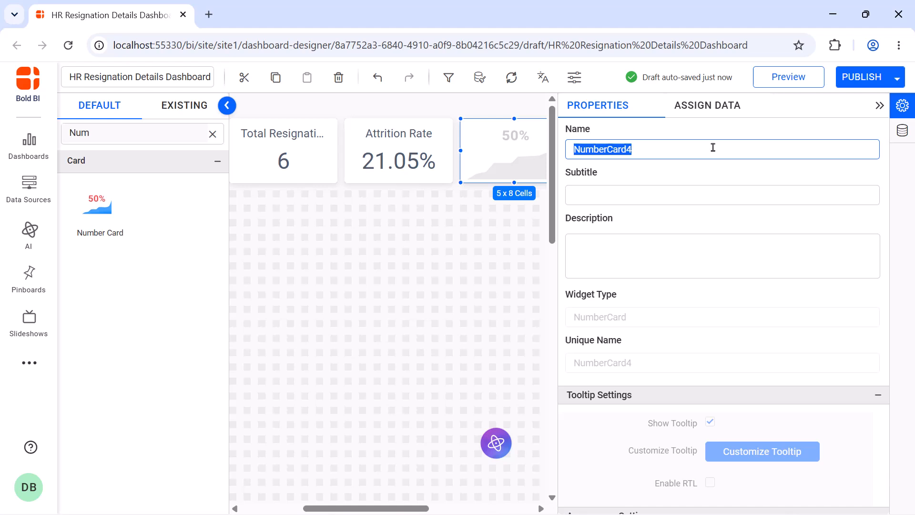
text(Employee Retention Rate)
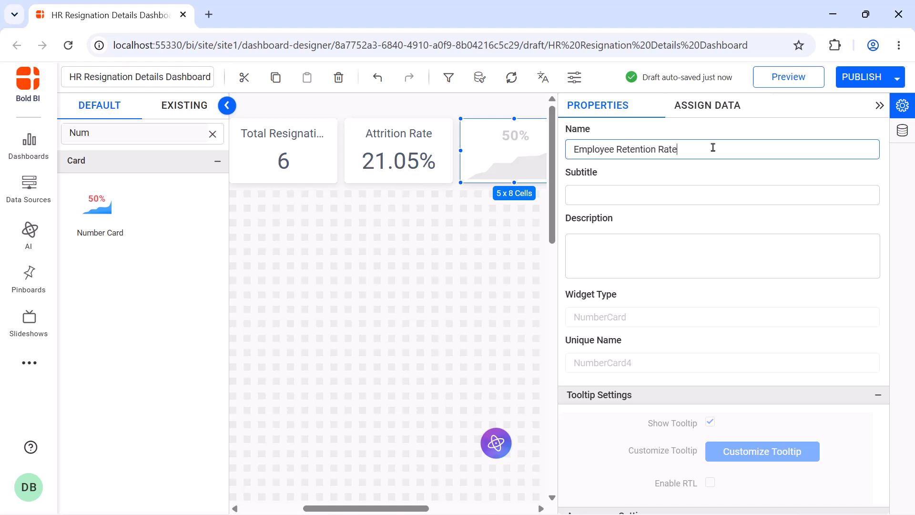
- Add an expression named Total_No_Of_Employees as COUNTD([Employee_ID]) and save it
click(707, 105)
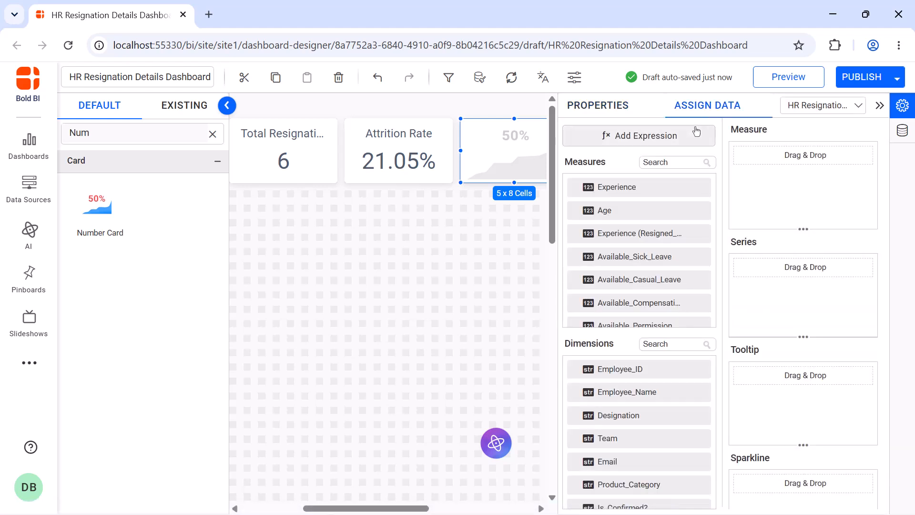
click(690, 138)
click(213, 470)
double_click(406, 153)
text(Total_No_Of_Employees)
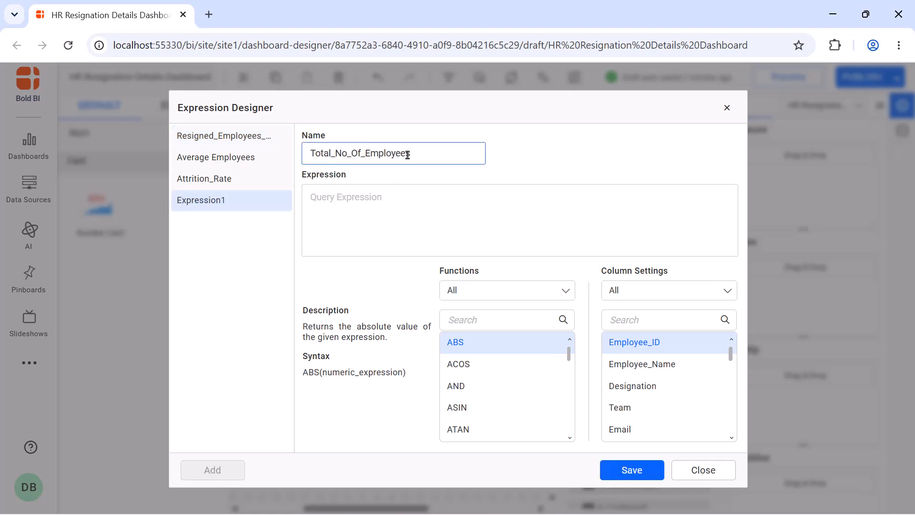
click(400, 196)
text(COUNTD([Employee_ID]))
click(611, 471)
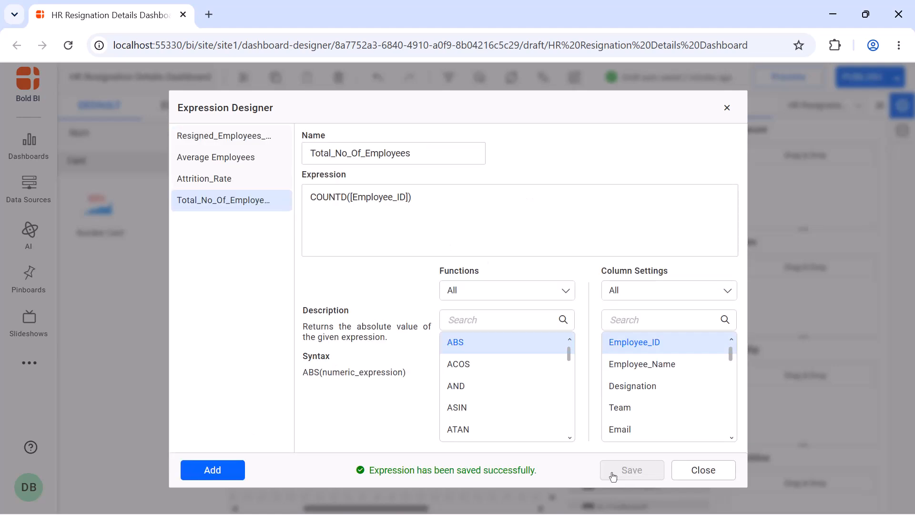
- Add an expression Employee_Retention_Rate as (([Total_No_Of_Employees]-COUNTD([Employee_ID (Resigned_Employee_Details)]))/[Total_No_Of_Employees])*100, save, and close the designer
click(213, 470)
double_click(388, 153)
key(BackSpace)
text(Employee_Retention_Rate)
click(389, 196)
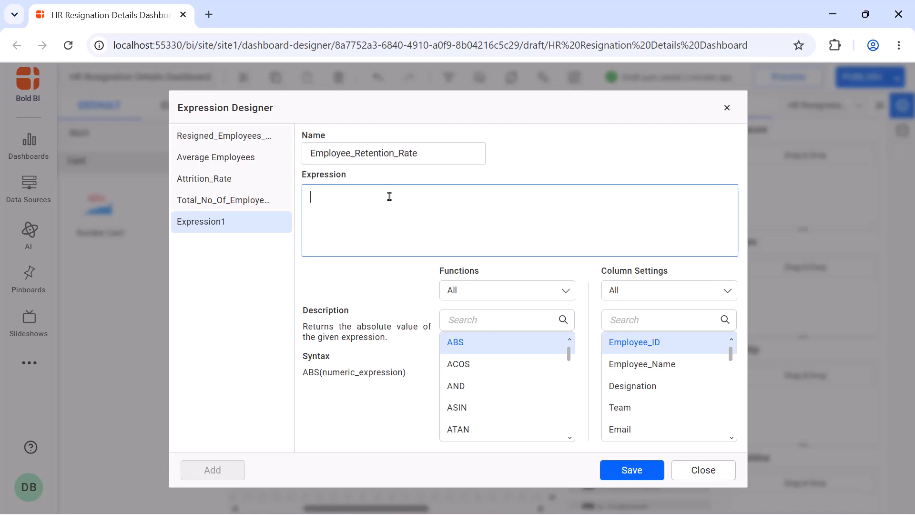
text((([Total_No_Of_Employees]-COUNTD([Employee_ID (Resigned_Employee_Details)]))/[Total_No_Of_Employees])*100)
click(612, 478)
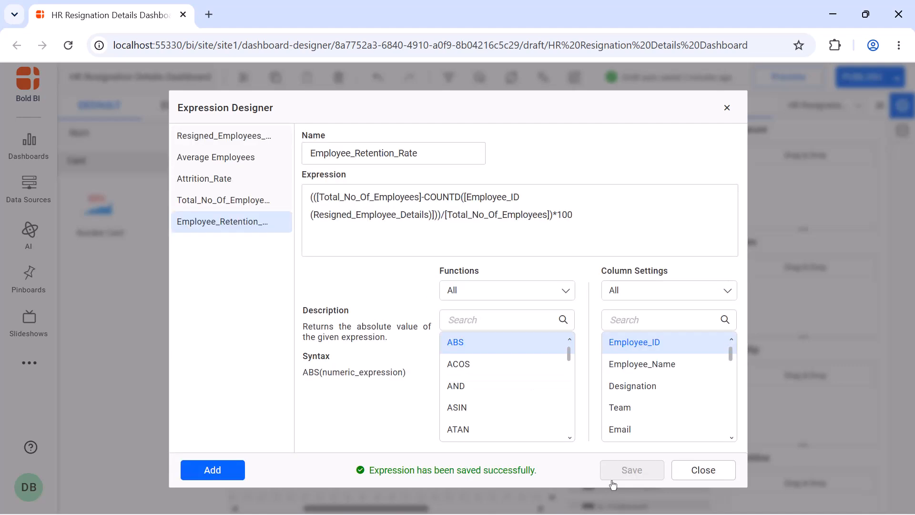
click(703, 470)
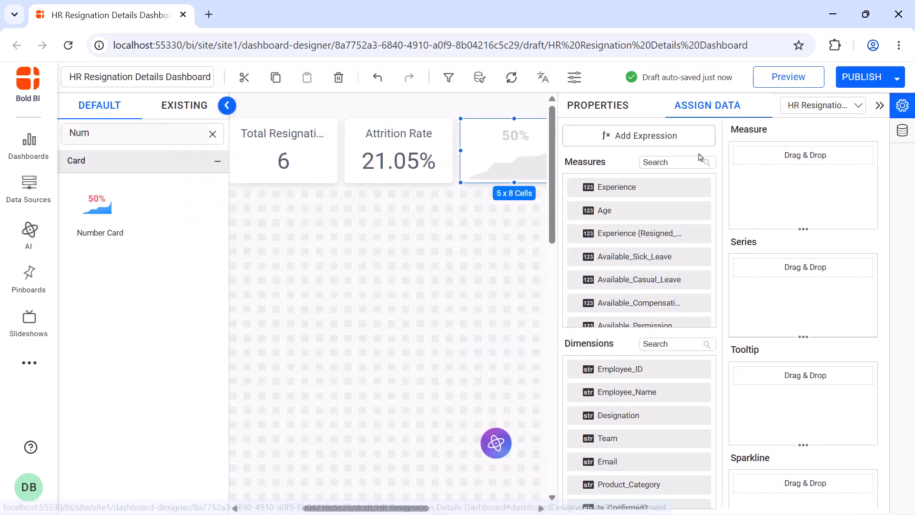
- Search the measures for "re" and assign Employee_Retention_Rate as the retention card's measure
click(664, 160)
text(re)
drag(639, 256, 753, 207)
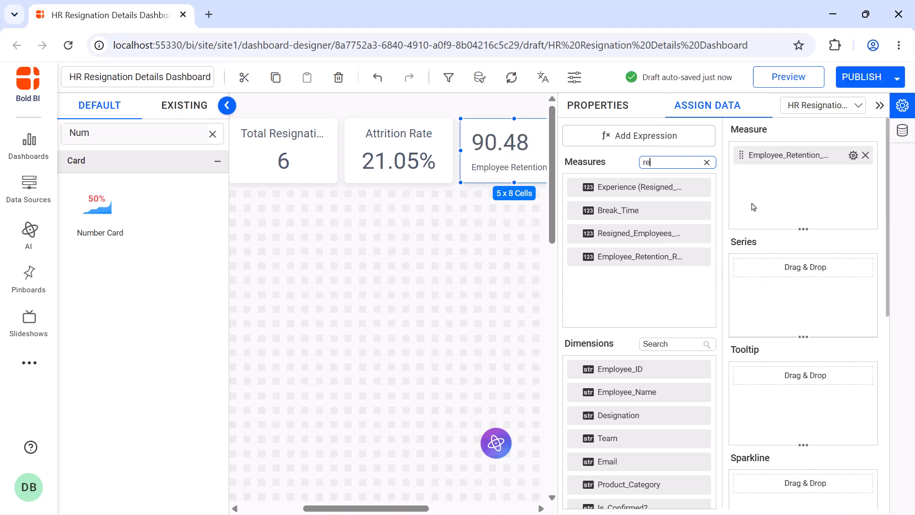
- Format the Employee_Retention_Rate measure to append % on the right, then close the properties panel
click(854, 155)
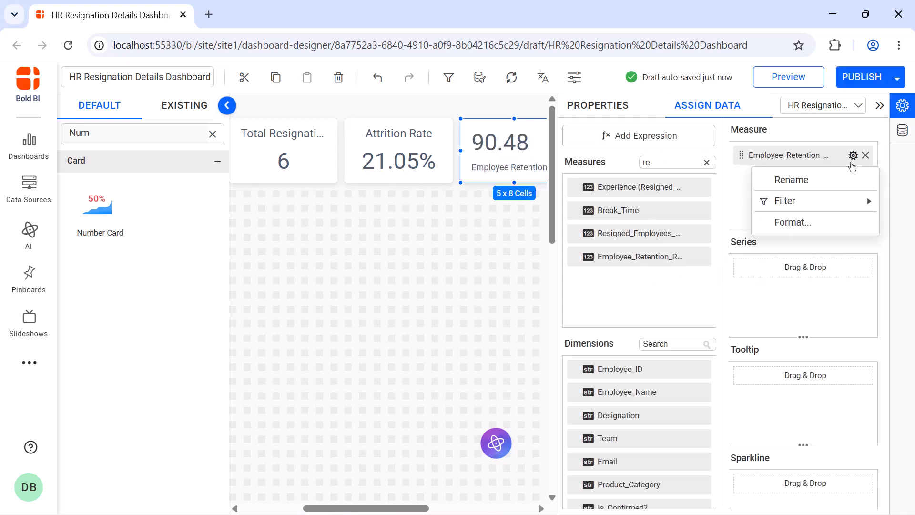
click(788, 221)
click(490, 403)
text(%)
click(542, 435)
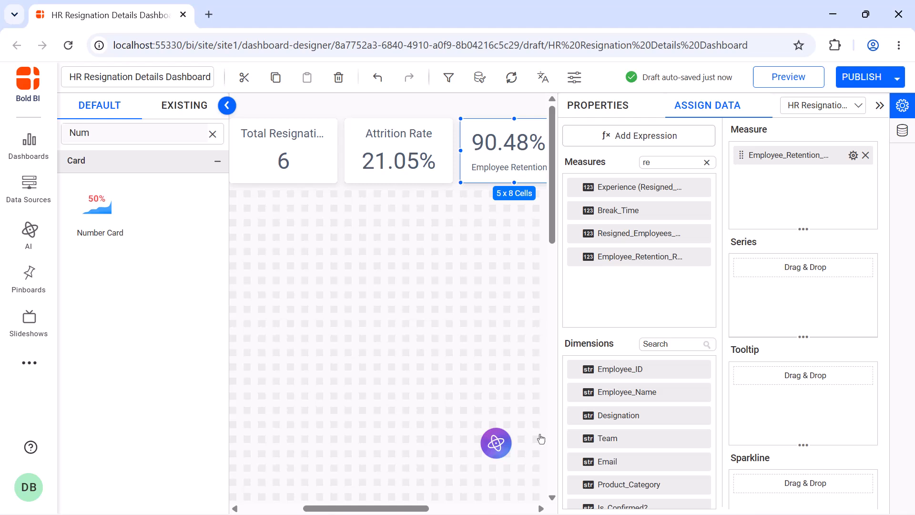
click(623, 114)
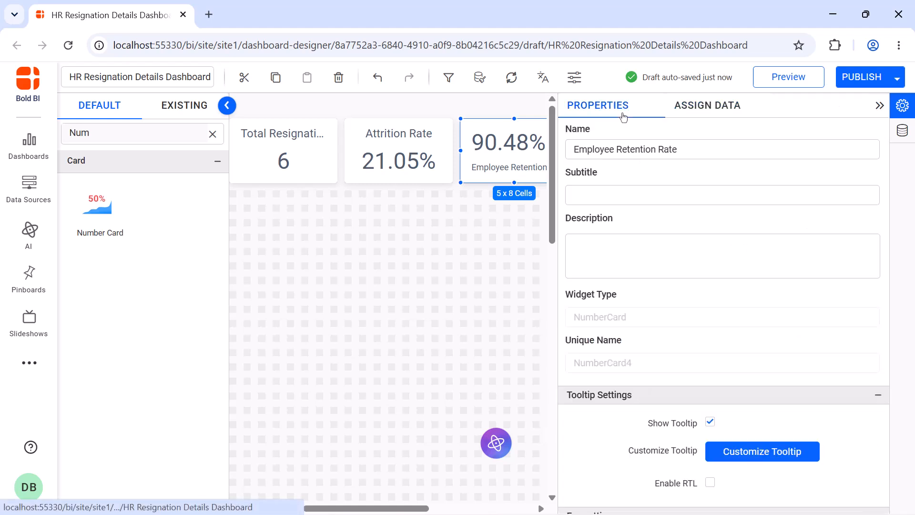
click(878, 105)
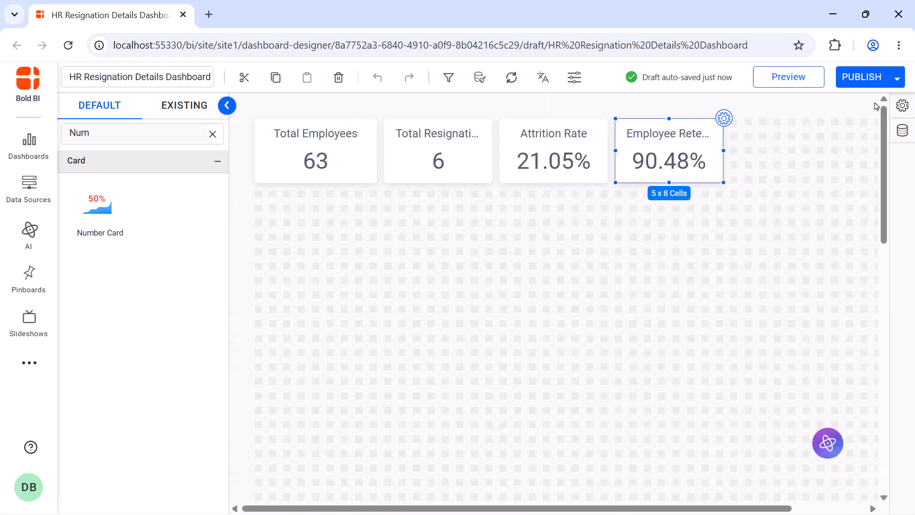
- Add a fifth number card after Employee Retention Rate and name it Employee Resignation Rate
drag(98, 205, 737, 122)
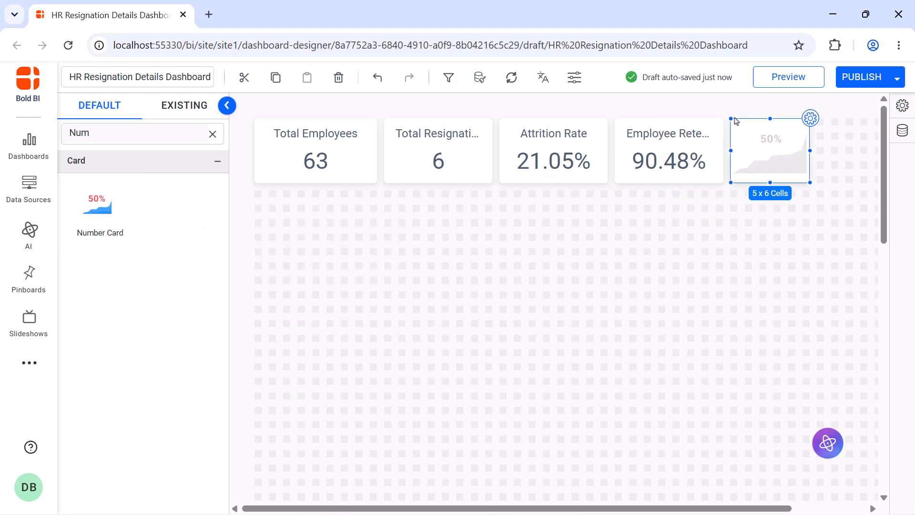
click(838, 119)
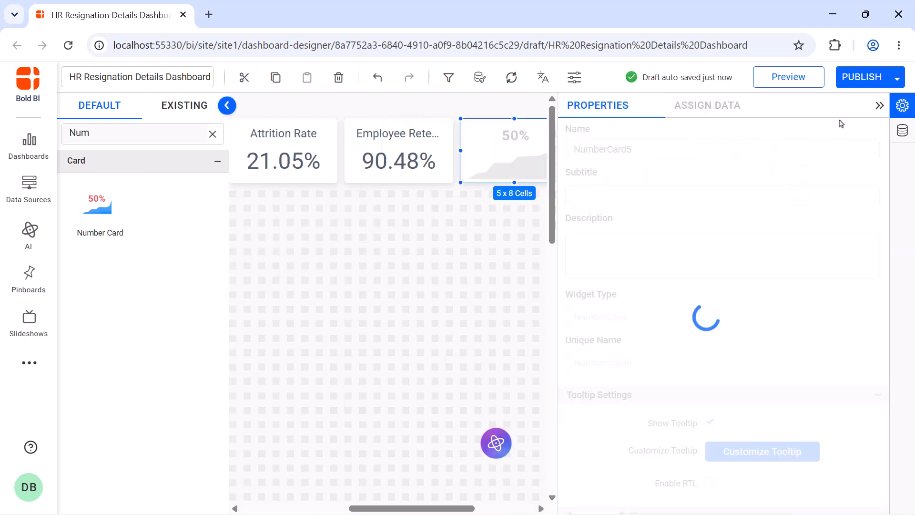
key(ctrl+a)
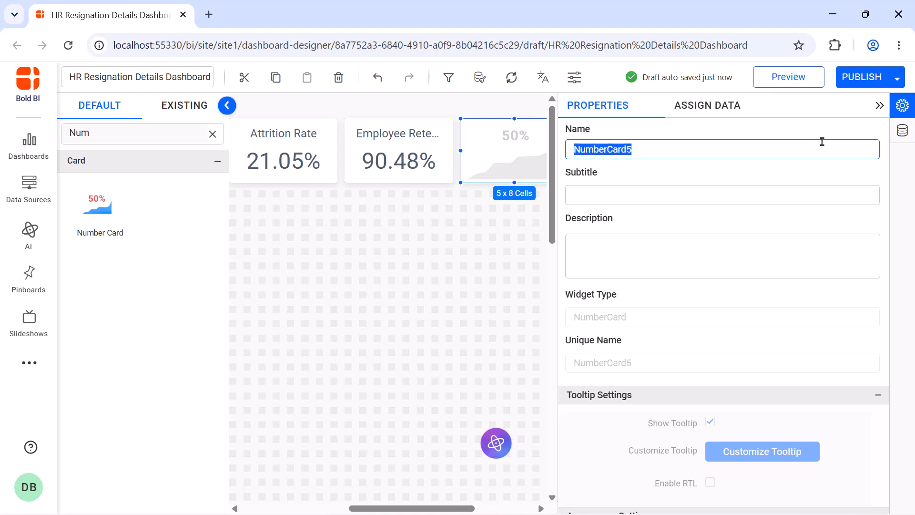
text(Employee Resignation Rate)
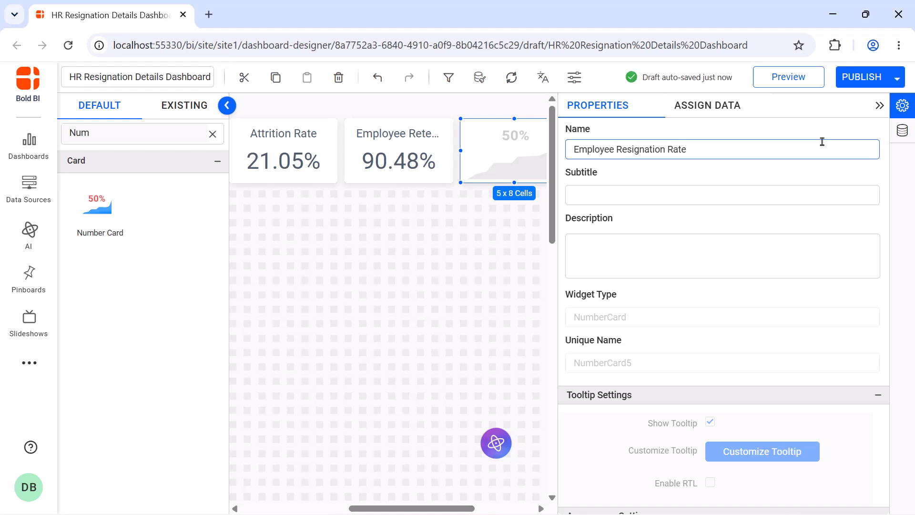
- Add an expression Voluntary_Resignations as IF([Resigned]='Yes' AND [Voluntary/Involuntary? (Resigned_Employee_Details)]='Voluntary',[Employee_ID (Resigned_Employee_Details)],null) and save it
click(720, 107)
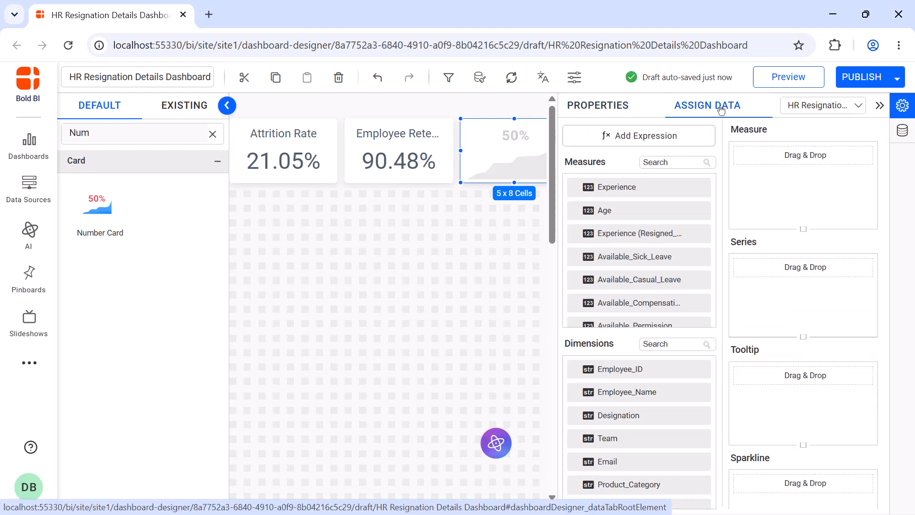
click(696, 133)
click(213, 470)
double_click(364, 153)
text(Voluntary_Resignations)
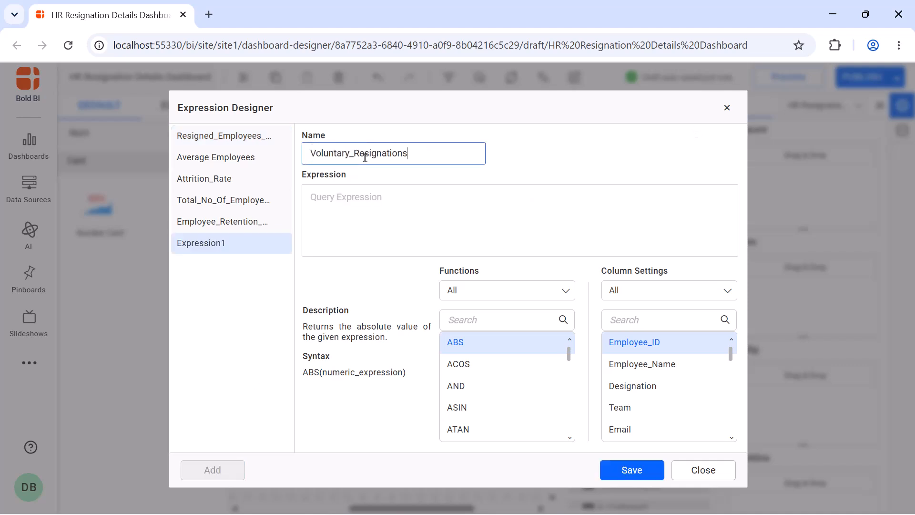
click(363, 190)
text(IF([Resigned]='Yes' AND [Voluntary/Involuntary? (Resigned_Employee_Details)]='Voluntary', [Employee_ID (Resigned_Employee_Details)],null))
click(617, 467)
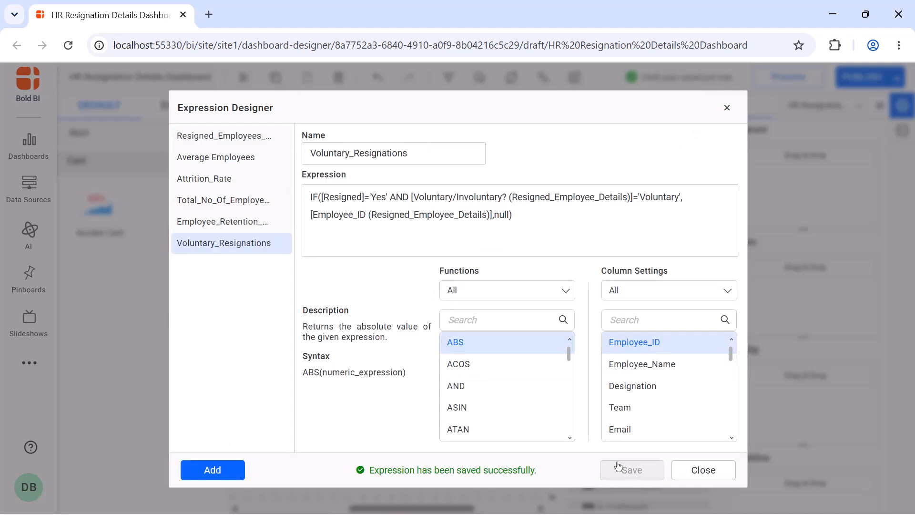
- Add an expression Resignation_Rate as (COUNTD([Voluntary_Resignations])/[Average Employees])*100, save, and close the designer
click(231, 469)
double_click(388, 156)
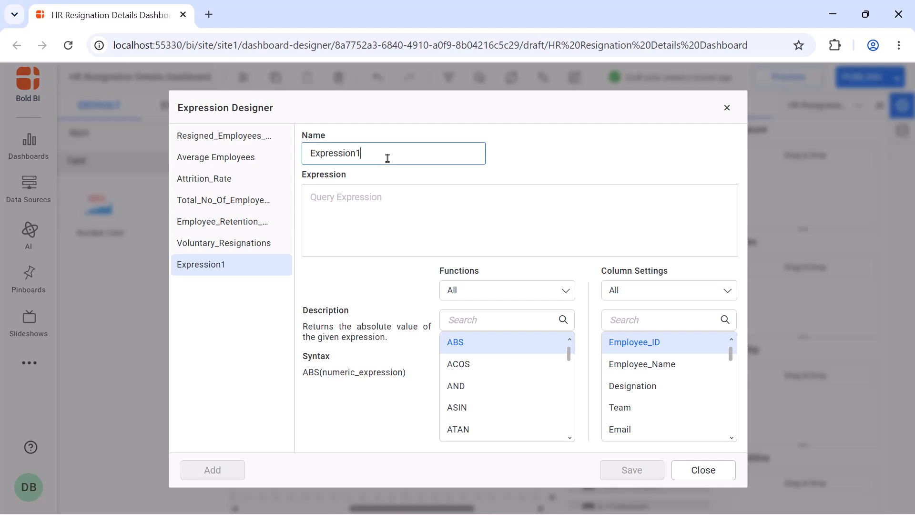
text(Resignation_Rate)
click(388, 190)
text((COUNTD([Voluntary_Resignations])/[Average Employees])*100)
click(630, 471)
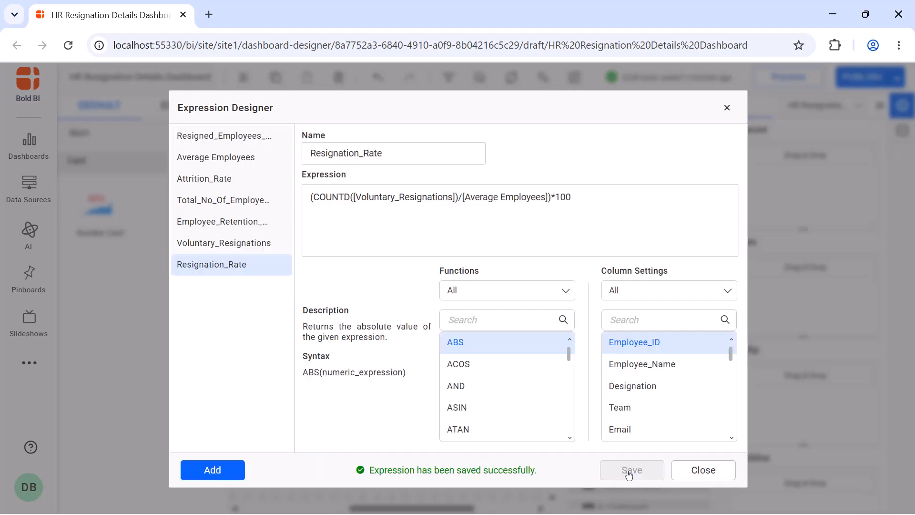
click(727, 108)
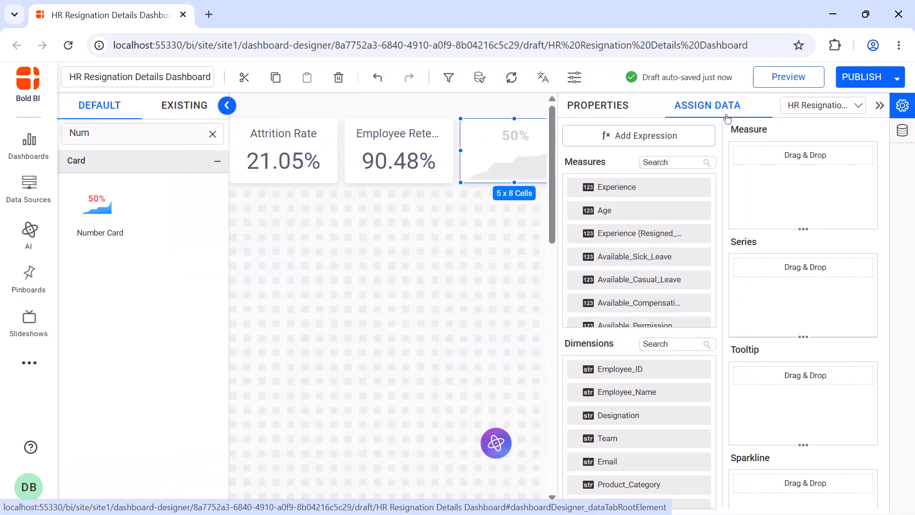
- Search the measures for "re" and assign Resignation_Rate as the resignation card's measure
click(688, 159)
text(re)
drag(671, 280, 749, 198)
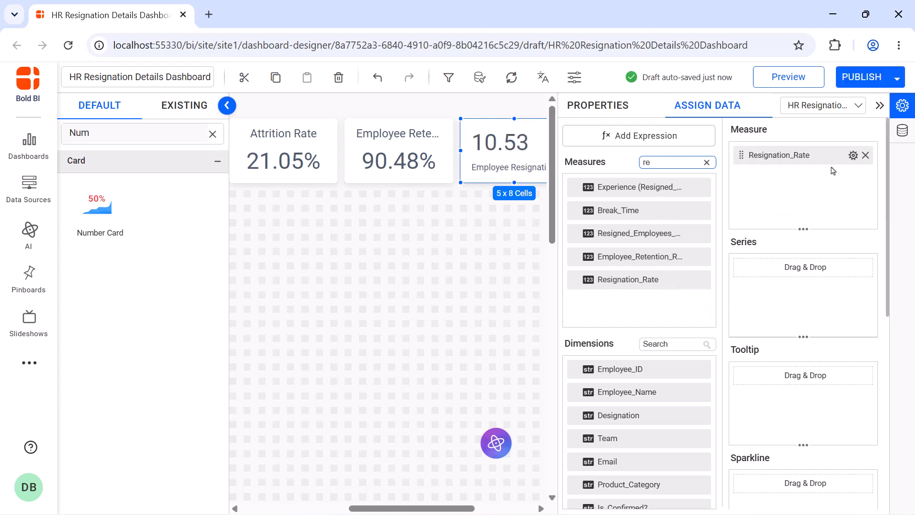
- Format the Resignation_Rate measure to append % on the right, then close the properties panel
click(853, 155)
click(796, 191)
click(459, 405)
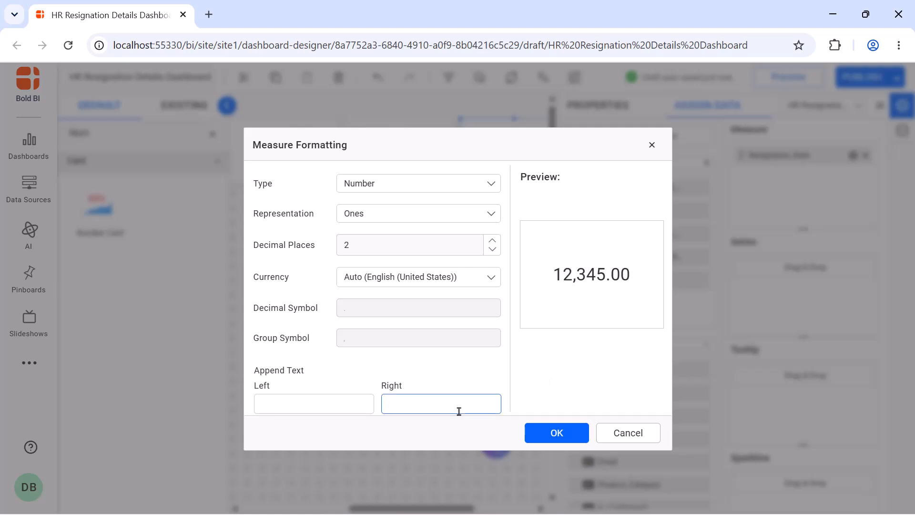
text(%)
click(538, 432)
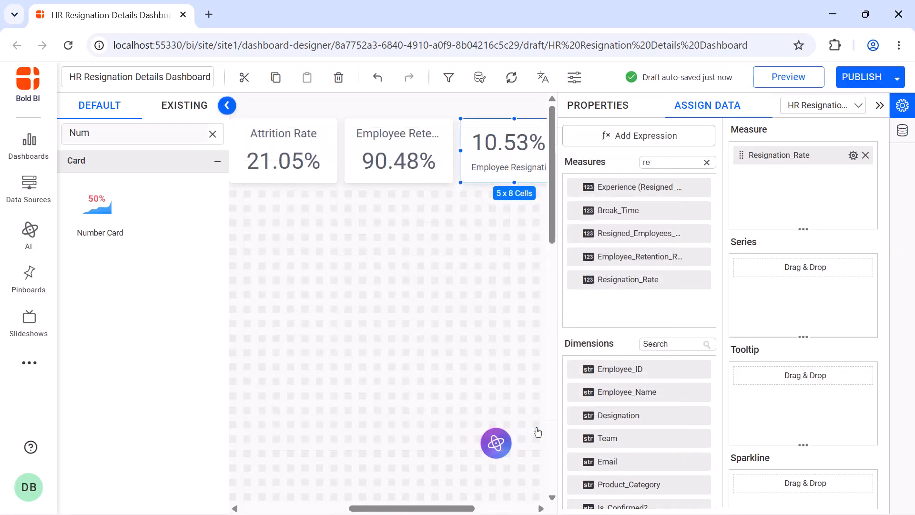
click(568, 107)
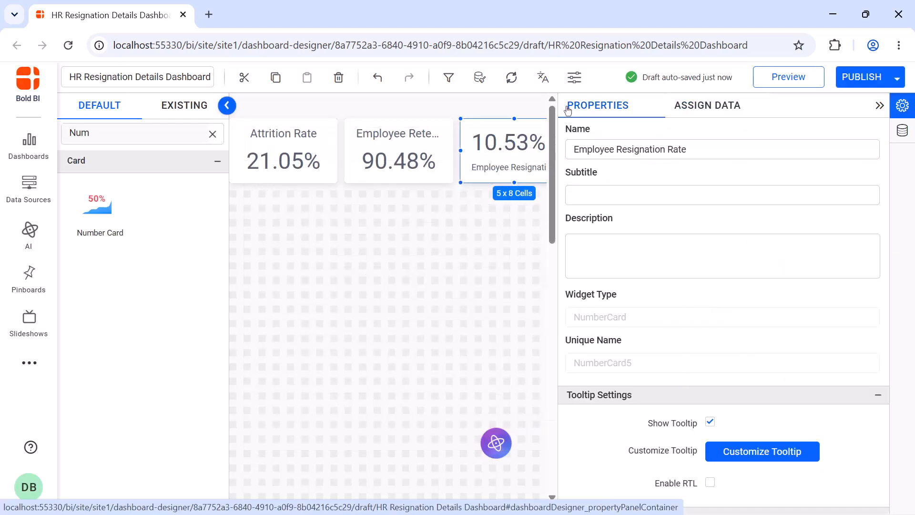
click(878, 106)
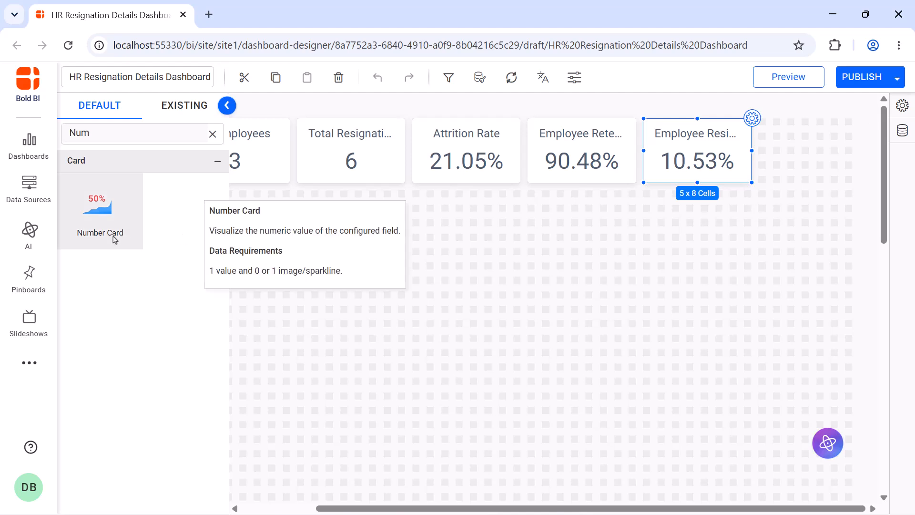
- Add a sixth number card at the end of the row, widen it slightly, and name it Average Tenure
drag(115, 239, 764, 121)
drag(839, 180, 851, 180)
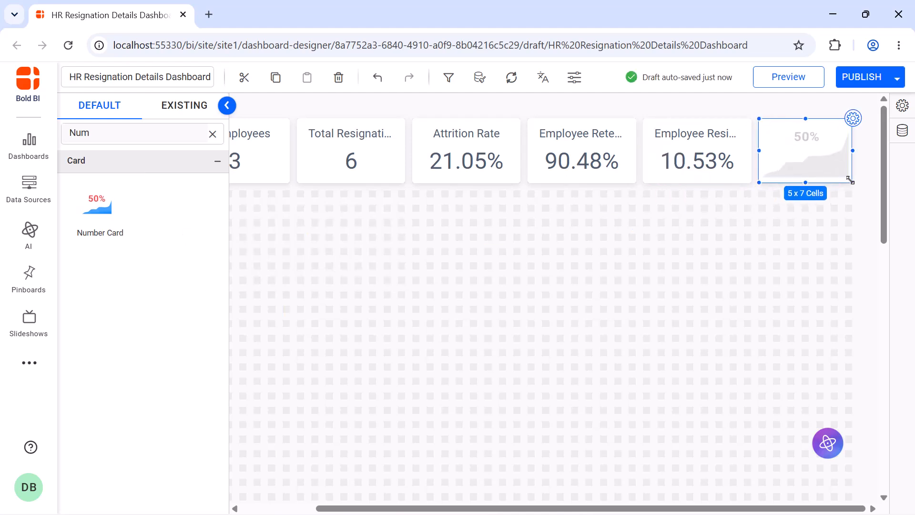
click(833, 143)
key(ctrl+a)
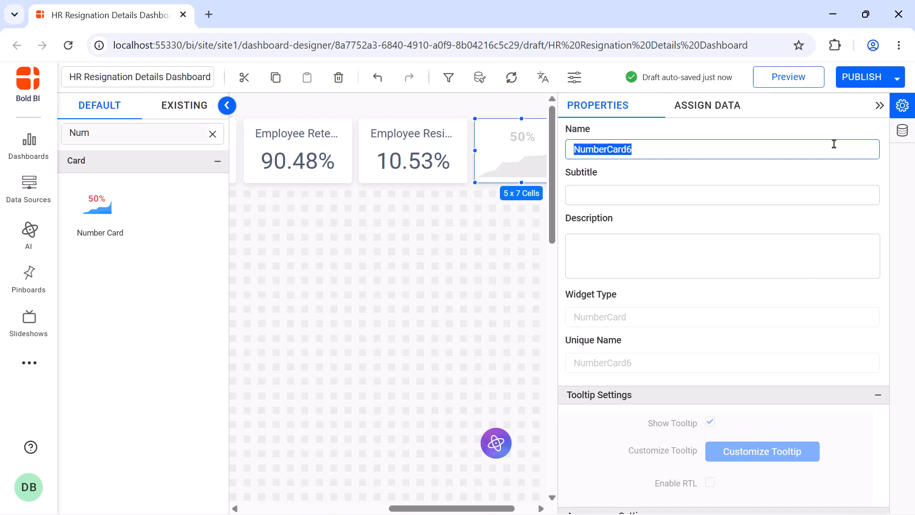
text(Tenure)
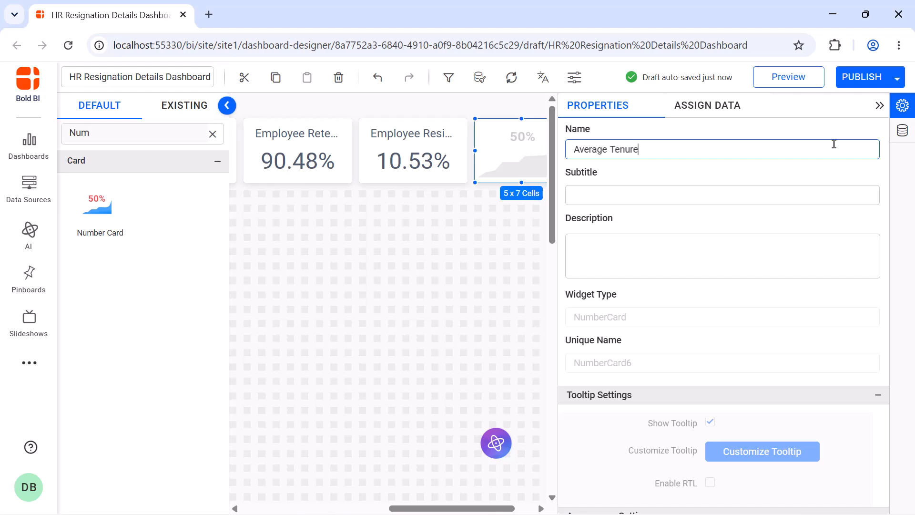
- Add an expression Tenure_Rate as SUM([Experience])/COUNT([Employee_ID]), save, and close the designer
click(707, 106)
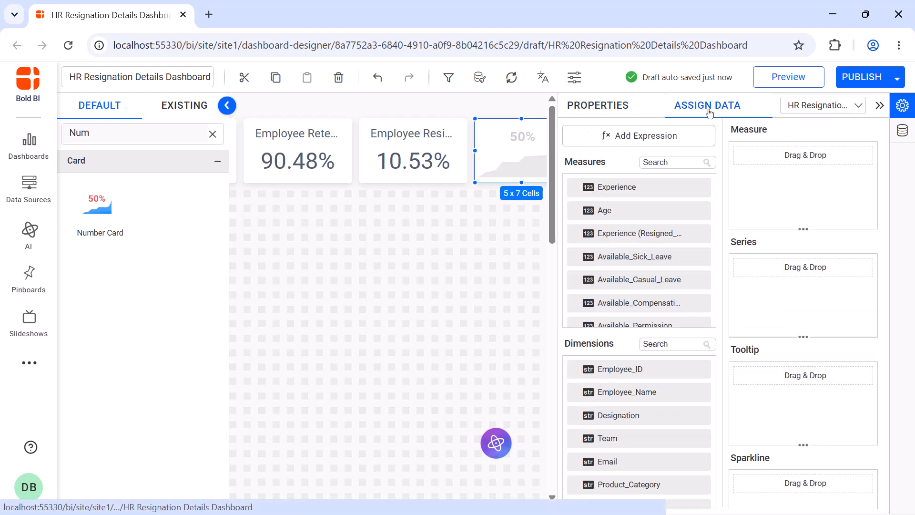
click(687, 135)
click(212, 470)
double_click(404, 160)
text(Tenure_Rate)
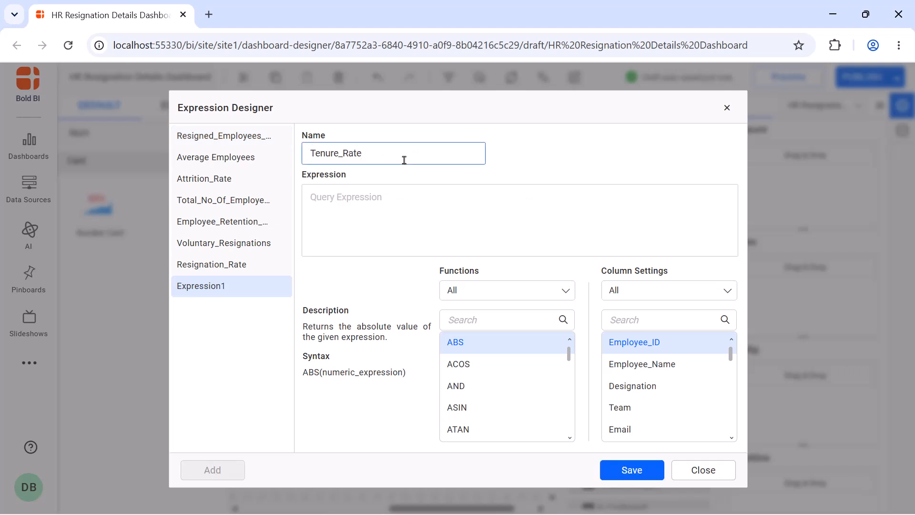
click(400, 190)
text(SUM([Experience])/COUNT([Employee_ID]))
click(620, 469)
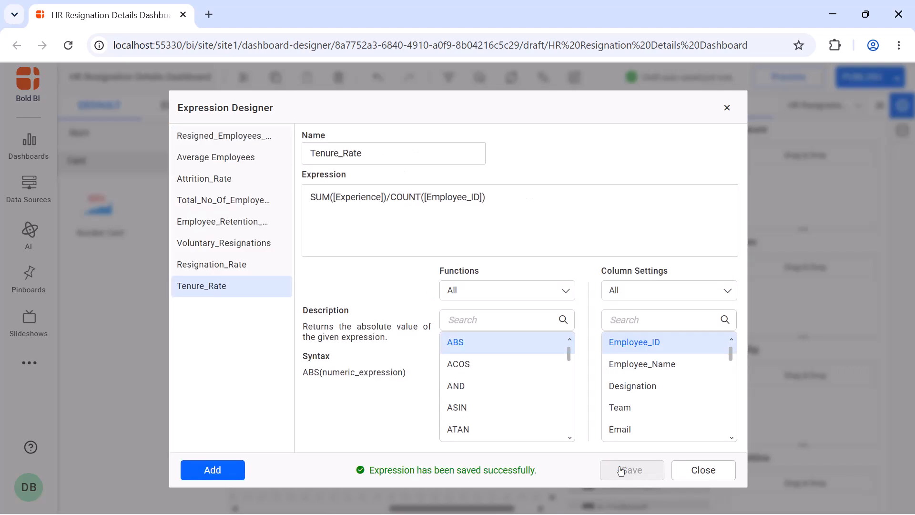
click(727, 107)
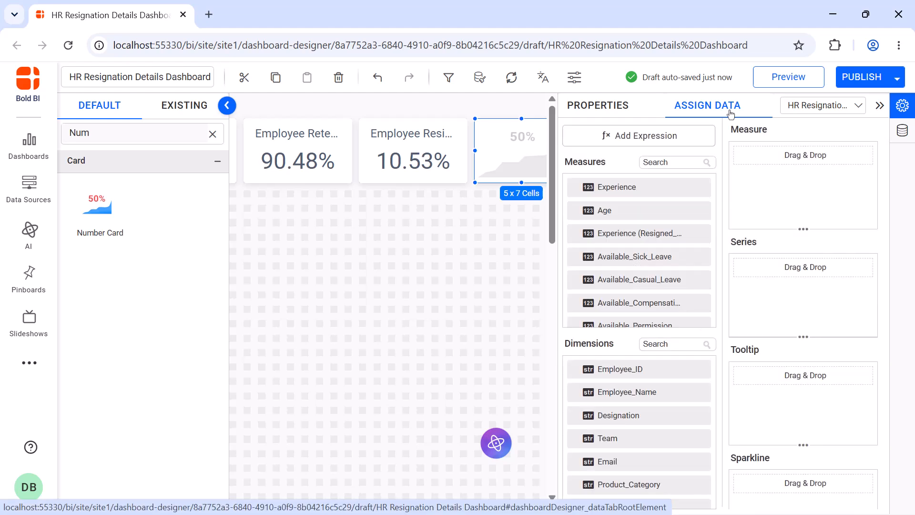
- Search the measures for "te" and assign Tenure_Rate as the Average Tenure card's measure
click(701, 160)
text(te)
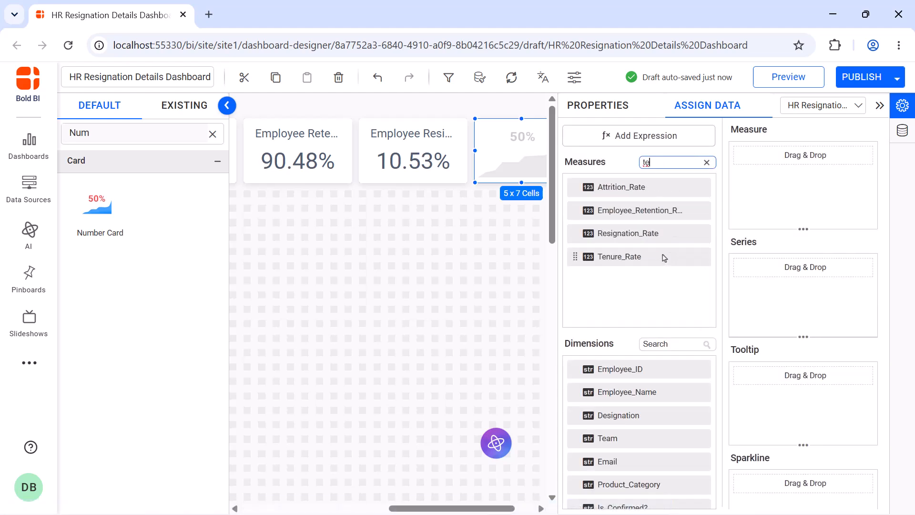
drag(644, 256, 765, 197)
- Format the Tenure_Rate measure to append Year(s) on the right, then close the properties panel
click(854, 155)
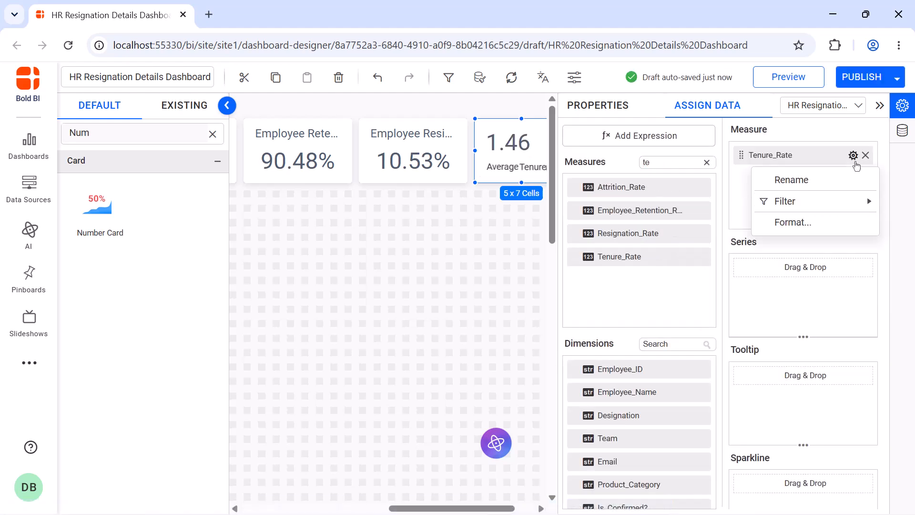
click(791, 221)
click(445, 403)
text(Year(s))
click(548, 440)
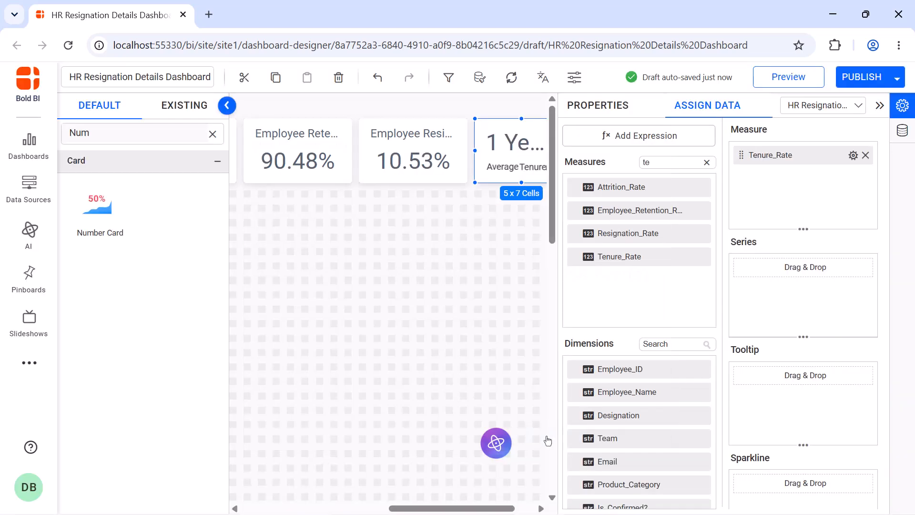
click(622, 106)
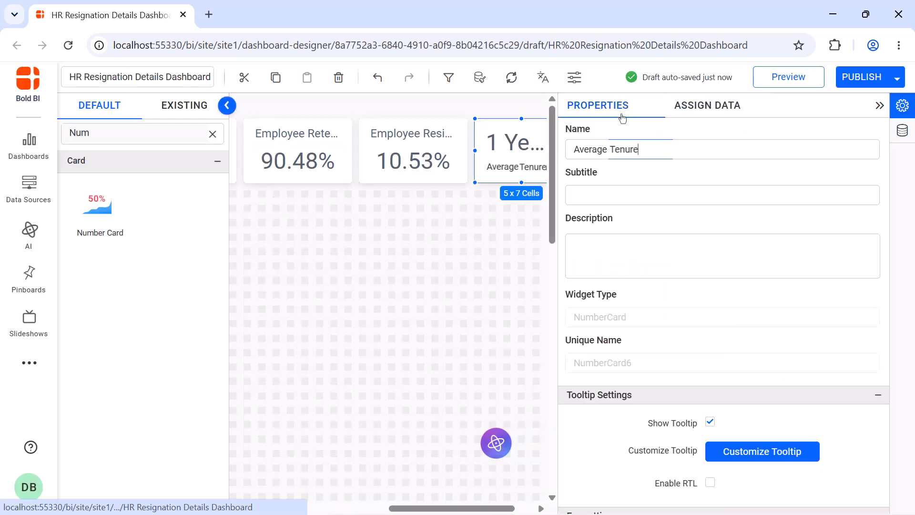
click(880, 105)
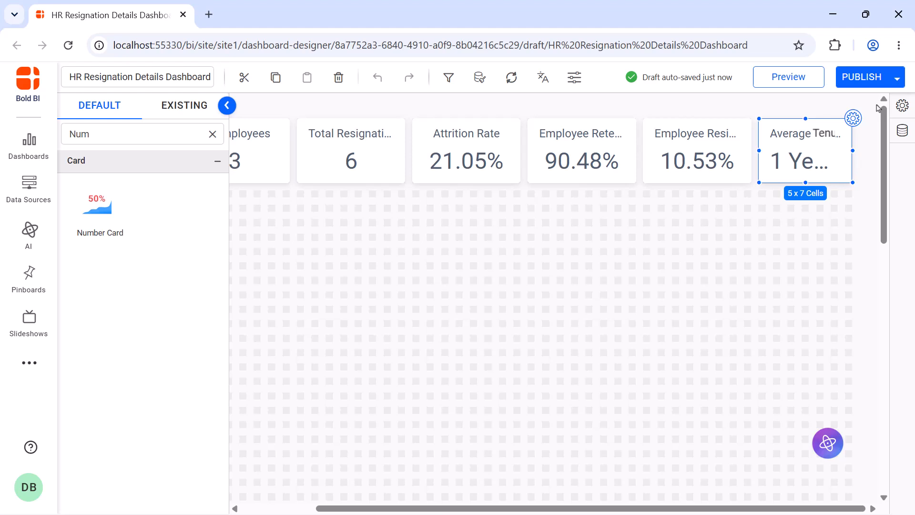
- Add a bar chart below the number cards and resize it to about 17 x 25 cells
click(213, 134)
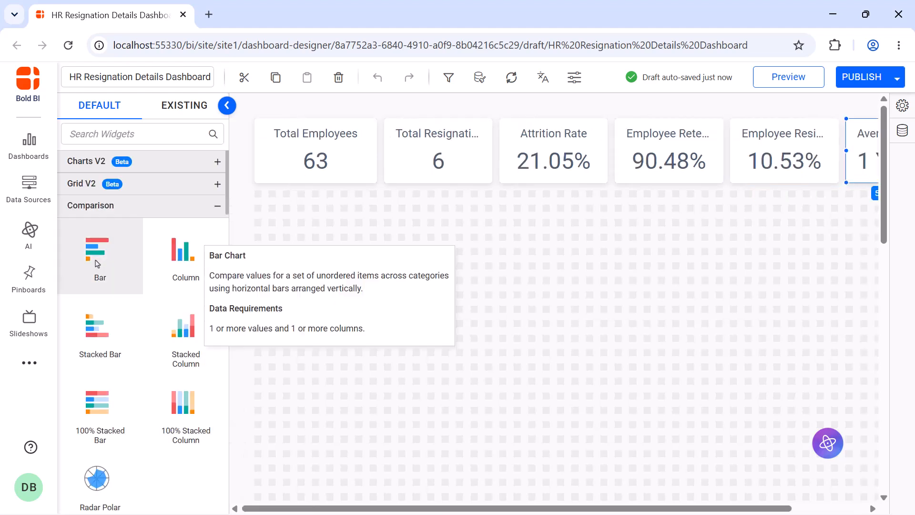
drag(98, 260, 258, 200)
drag(333, 270, 604, 427)
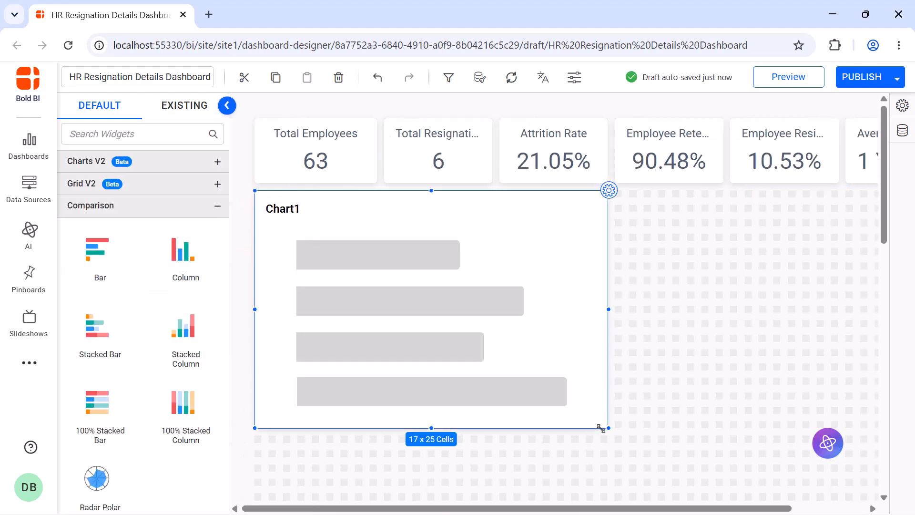
- Rename the bar chart Top Reason for Employee Resignation
click(614, 189)
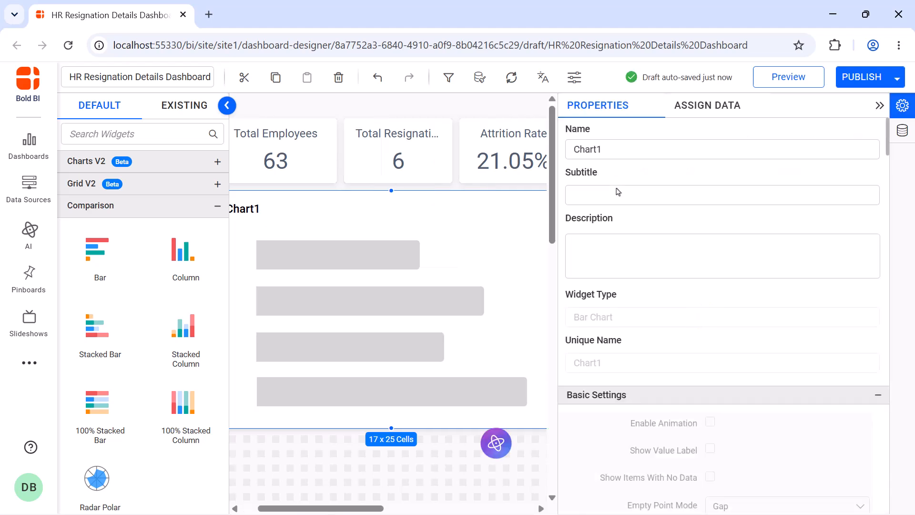
click(646, 150)
key(ctrl+a)
text(Top Reason for Employee Resignation)
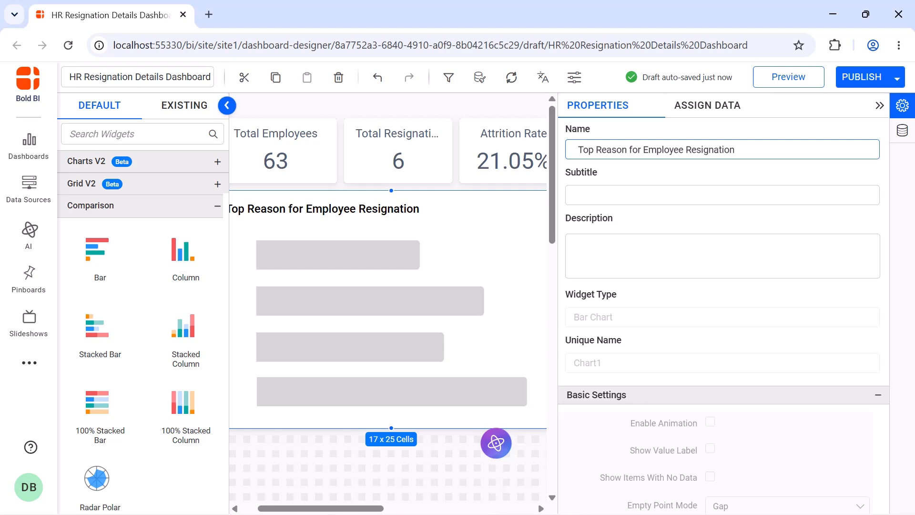
- Search the dimensions for "emp", assign Employee_ID as the chart's value, and set its aggregation to distinct count
click(708, 106)
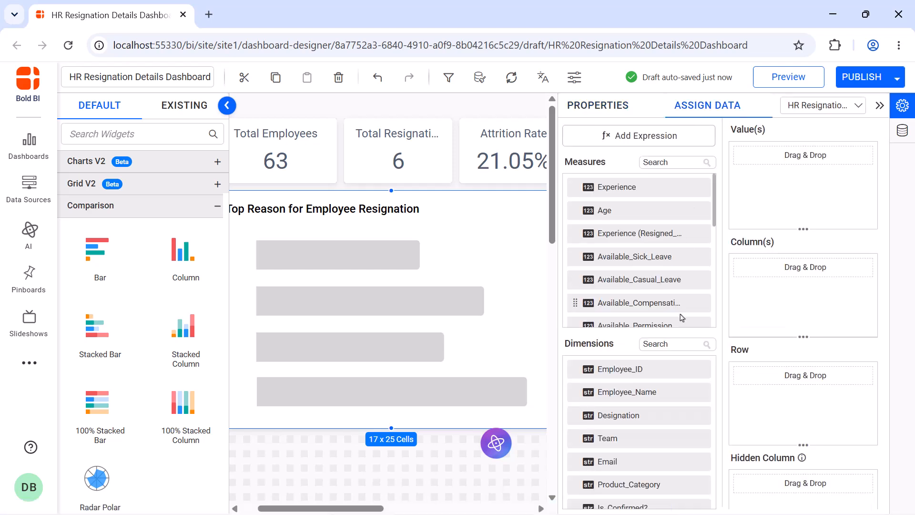
click(672, 343)
text(emp)
drag(658, 415, 755, 168)
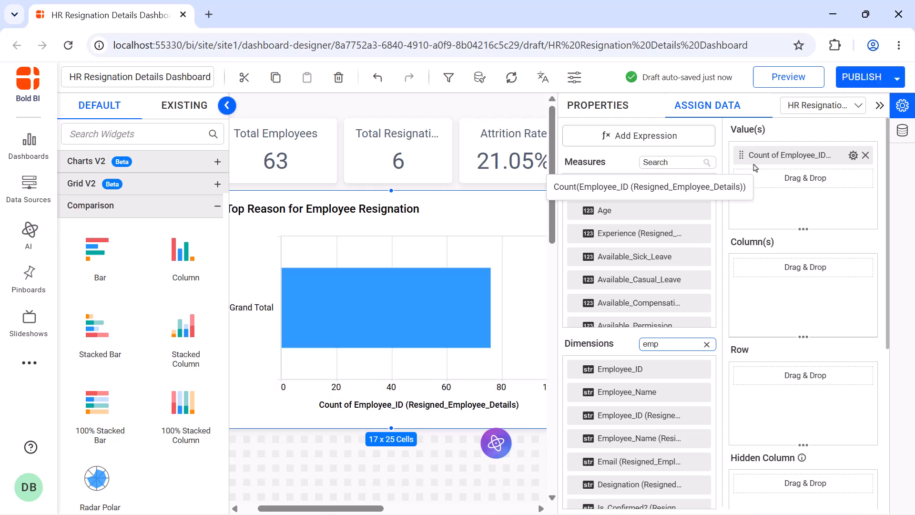
click(854, 155)
click(851, 220)
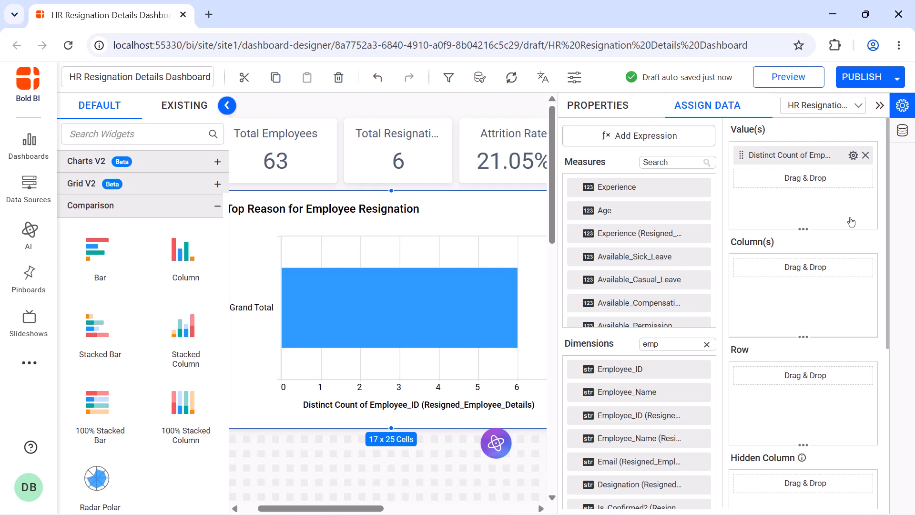
- Search the dimensions for "rea" and assign Resignation_Reason as the chart's column
click(707, 345)
click(691, 344)
text(re)
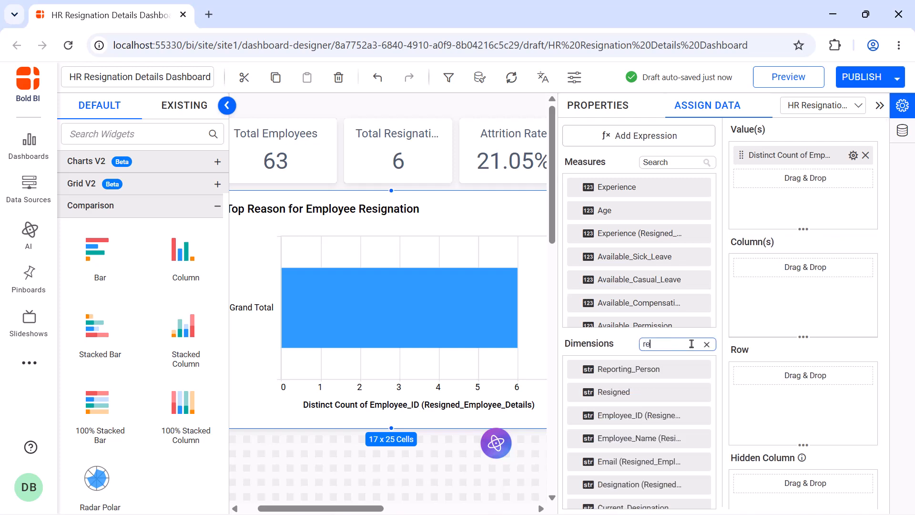
text(a)
drag(630, 369, 750, 306)
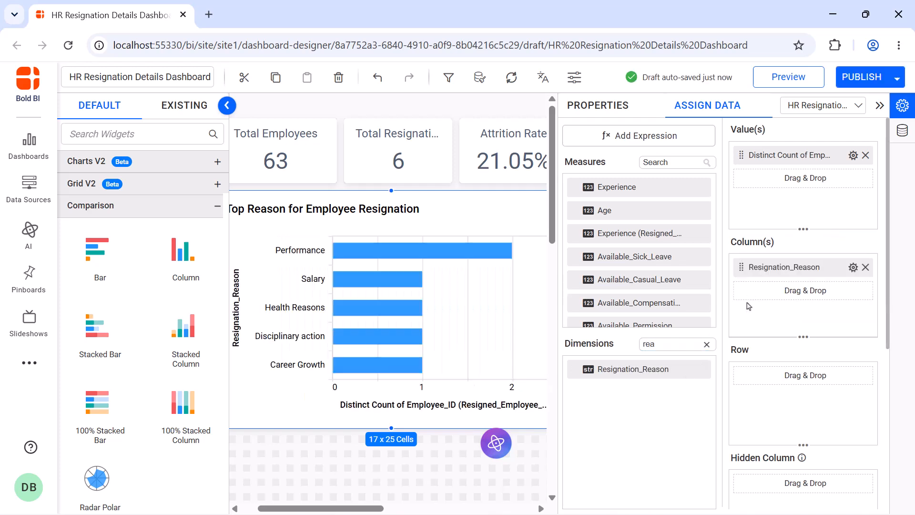
- Enable animation and show value labels on the resignation reason chart
click(591, 106)
scroll(712, 204, down, 5)
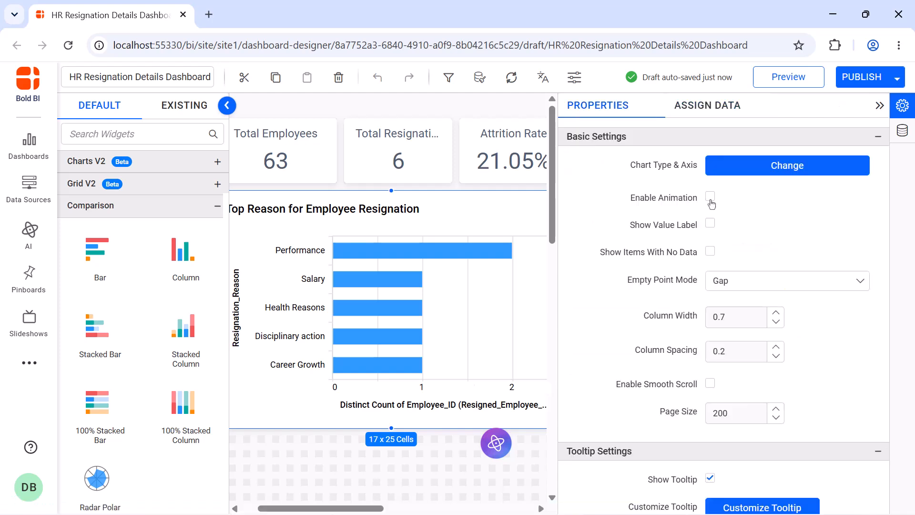
click(711, 202)
click(711, 225)
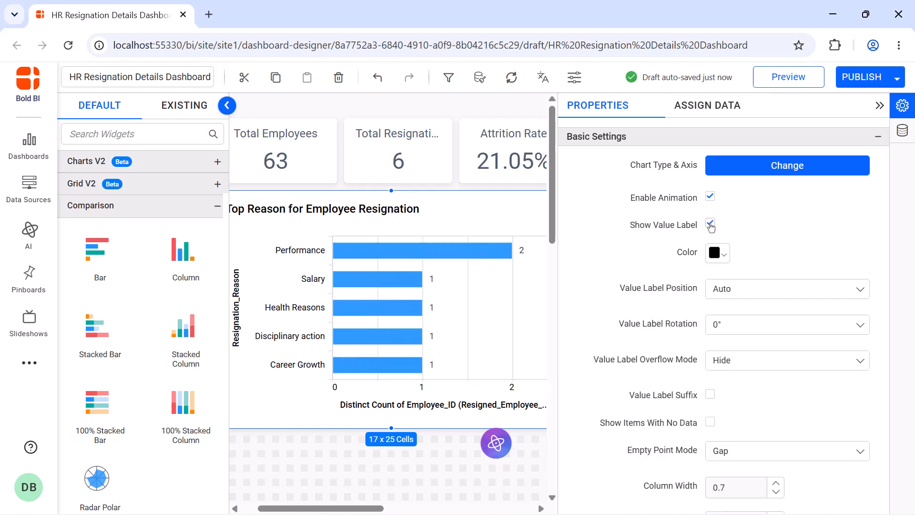
- Hide the chart's legend and turn off the category and value axis titles
scroll(711, 205, down, 10)
click(710, 176)
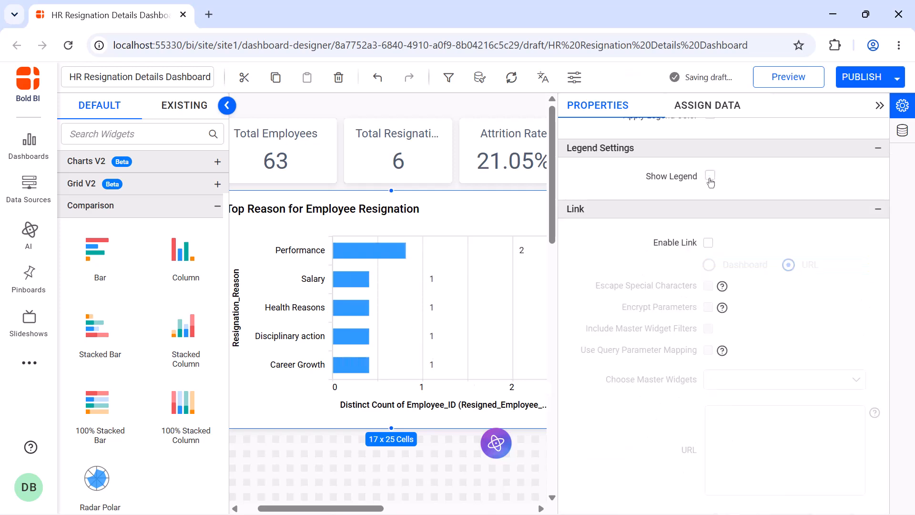
scroll(712, 233, up, 5)
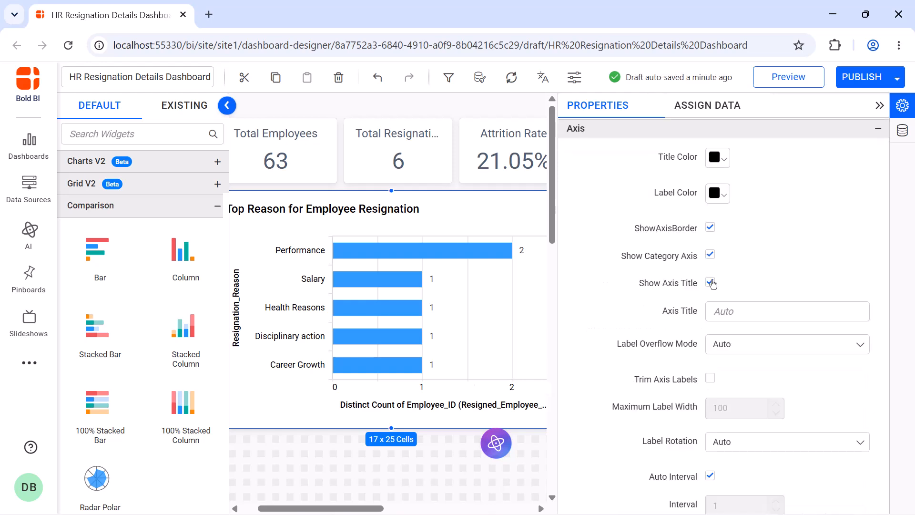
click(711, 283)
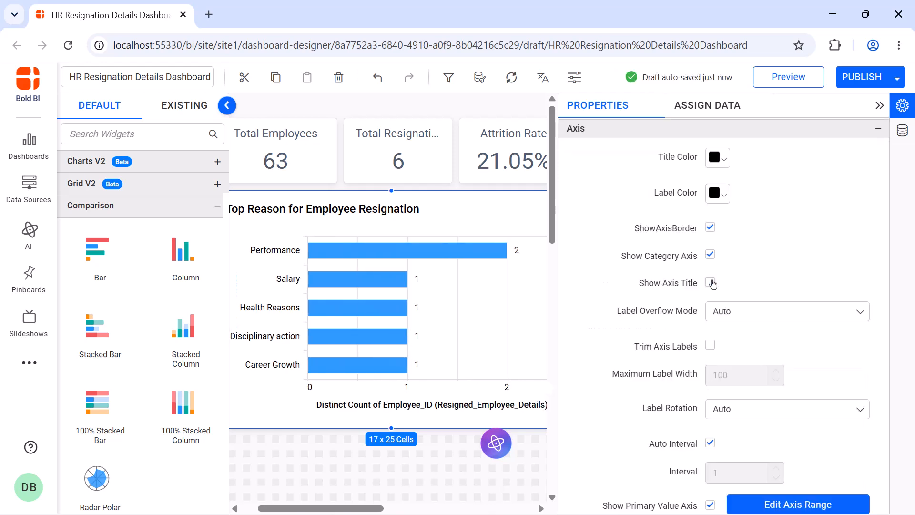
scroll(712, 286, down, 5)
click(710, 315)
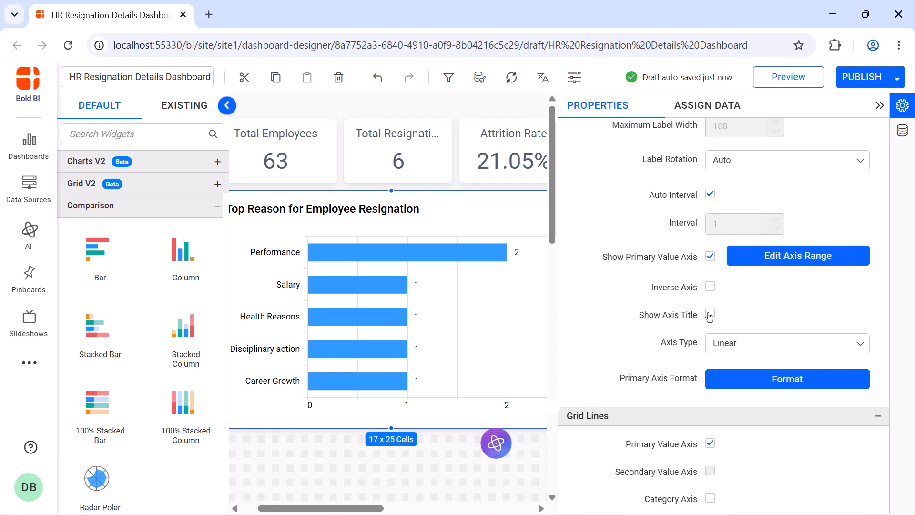
- Turn off automatic title font size, set the title font size to 16, and close the properties panel
scroll(714, 244, down, 5)
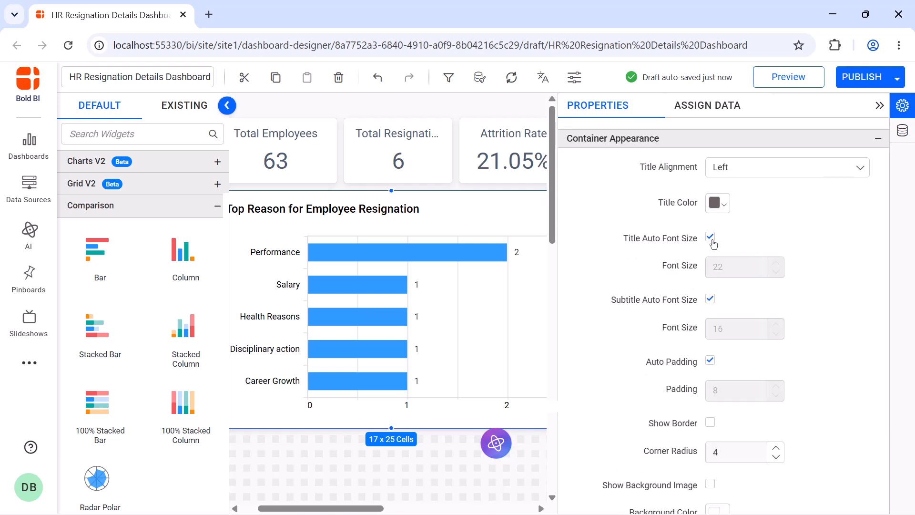
click(710, 237)
double_click(725, 265)
text(16)
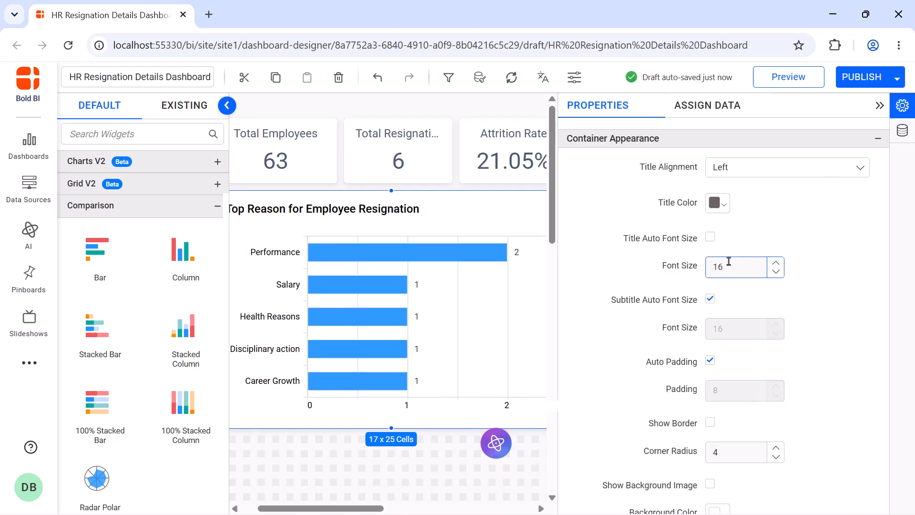
click(880, 106)
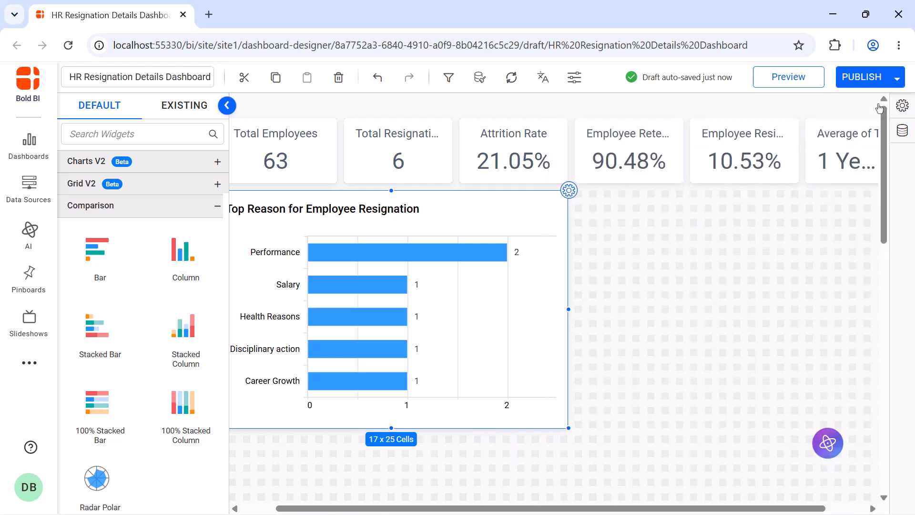
- Add a second bar chart beside the first and resize it to about 17 x 23 cells
drag(201, 257, 615, 229)
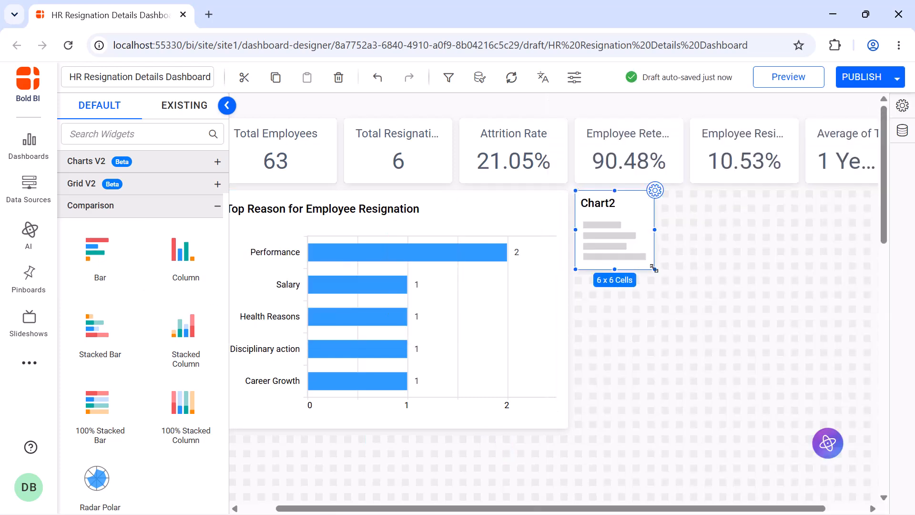
drag(653, 268, 854, 428)
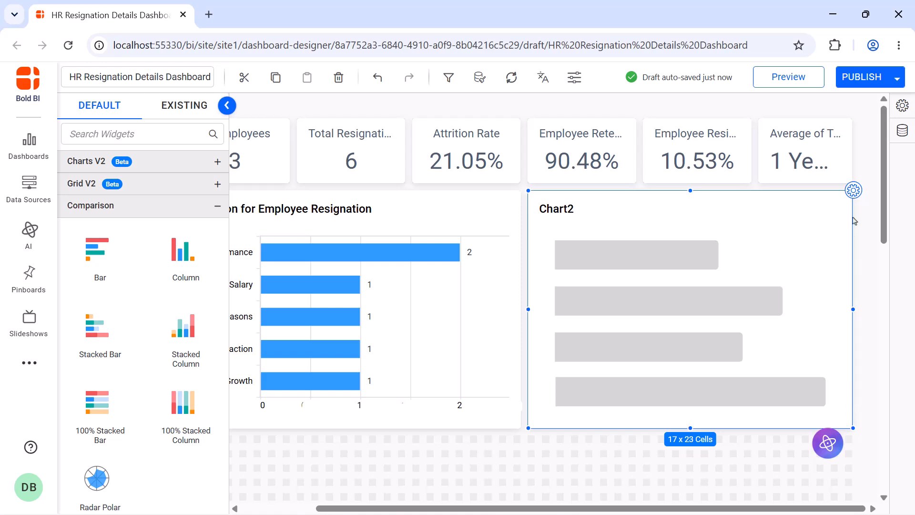
- Rename the second chart Attrition Rate by Department and Gender
click(856, 193)
double_click(777, 154)
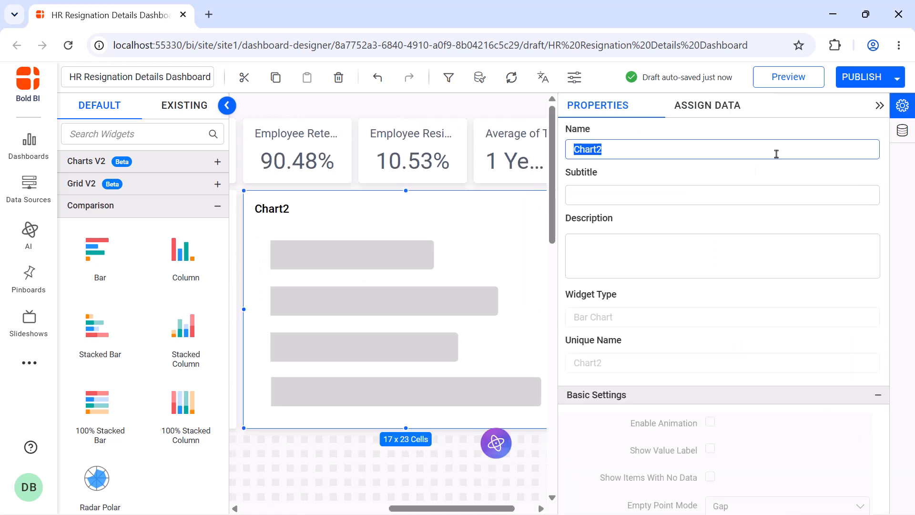
text(Attrition Rate by Department and Gender)
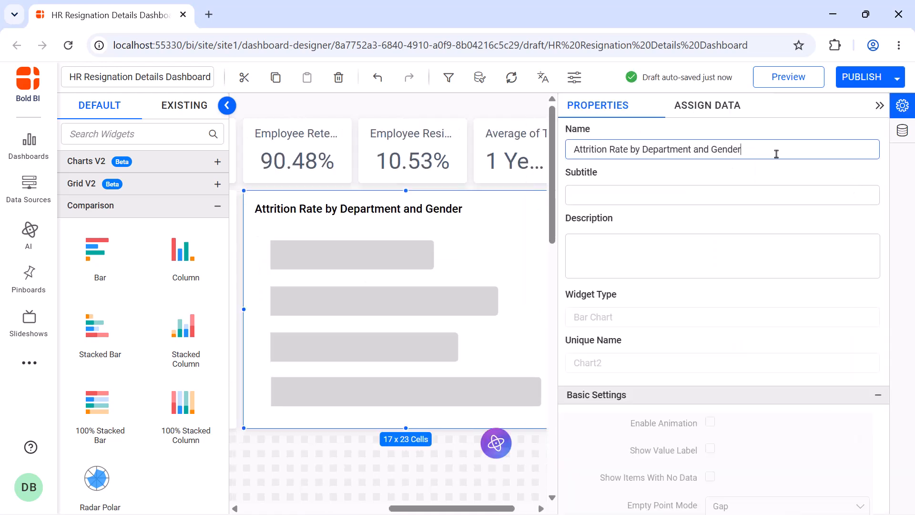
- Search the measures for "att" and assign Attrition_Rate as the second chart's value
click(706, 111)
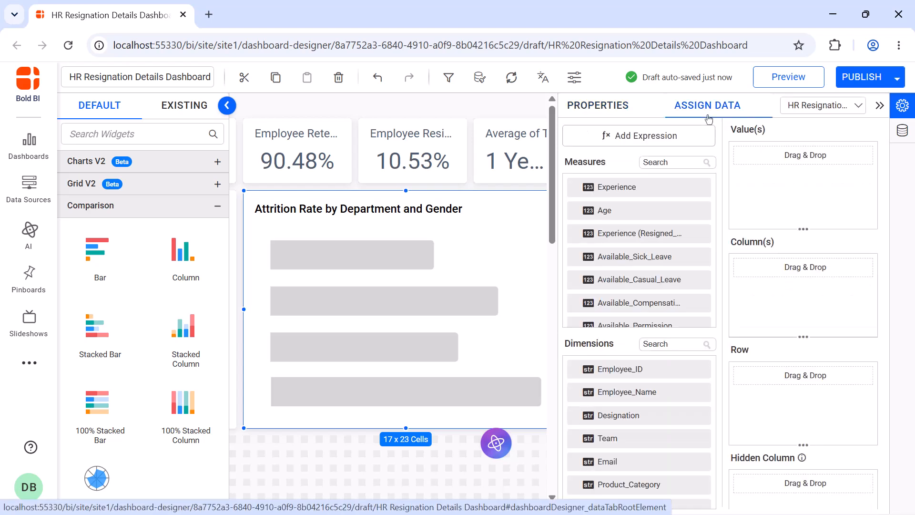
click(677, 161)
text(att)
drag(620, 187, 801, 157)
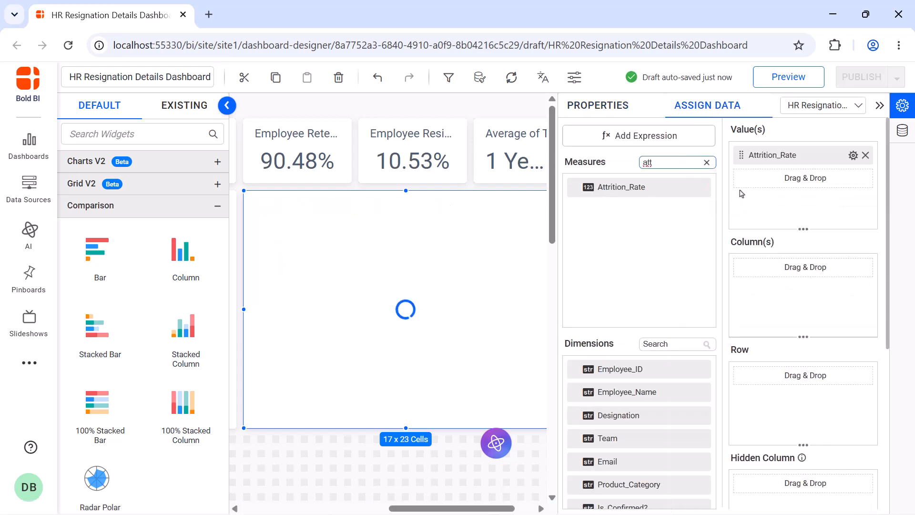
- Format the Attrition_Rate value to append % on the right
click(853, 155)
click(859, 219)
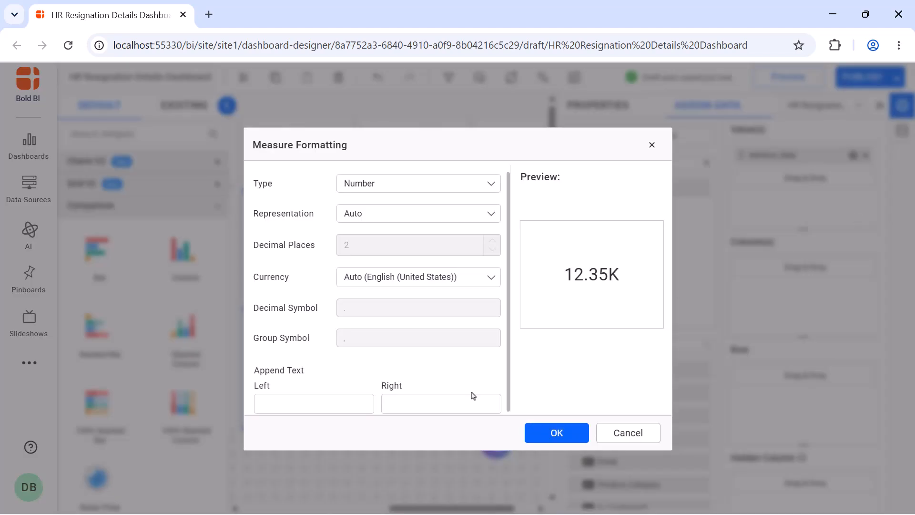
click(467, 399)
text(%)
click(538, 438)
- Assign Team and then Gender as the second chart's columns, then close the panel
drag(605, 438, 806, 267)
click(677, 340)
text(ge)
drag(610, 370, 745, 318)
click(496, 349)
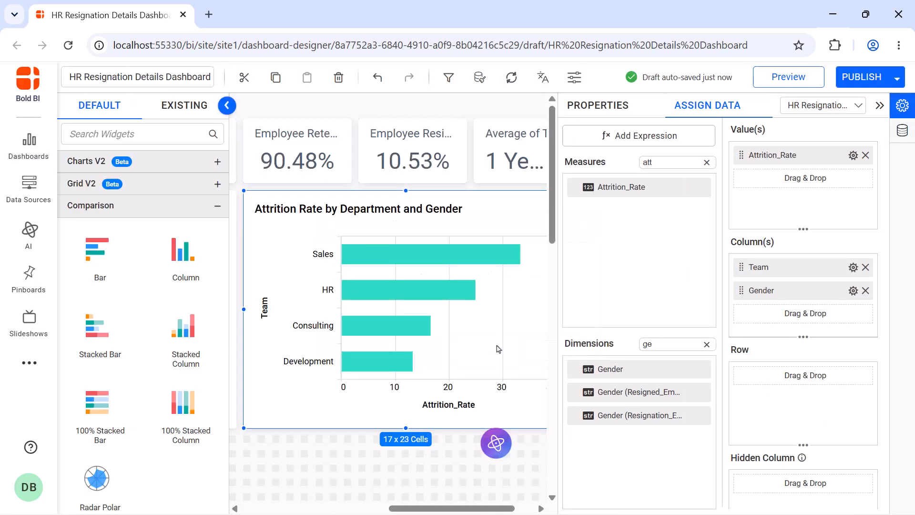
click(581, 114)
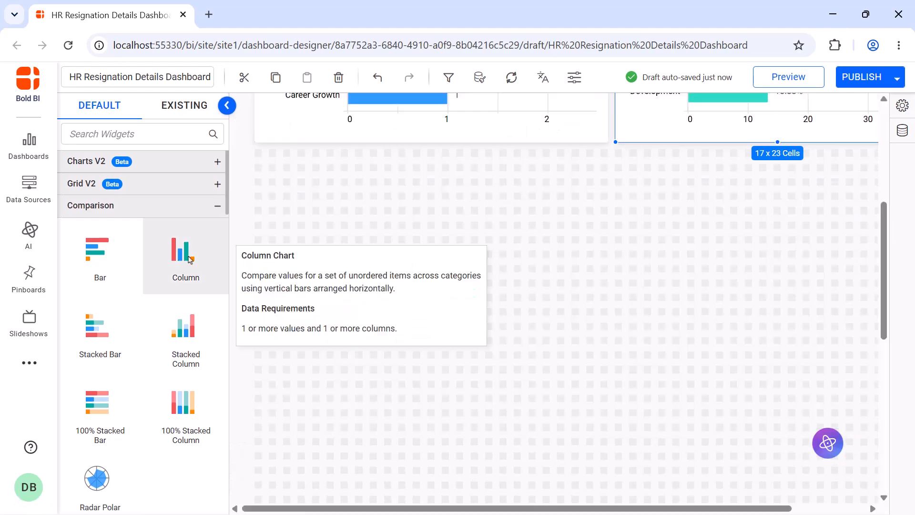
- Add a column chart below the first chart and resize it to about 16 x 25 cells
drag(188, 257, 257, 152)
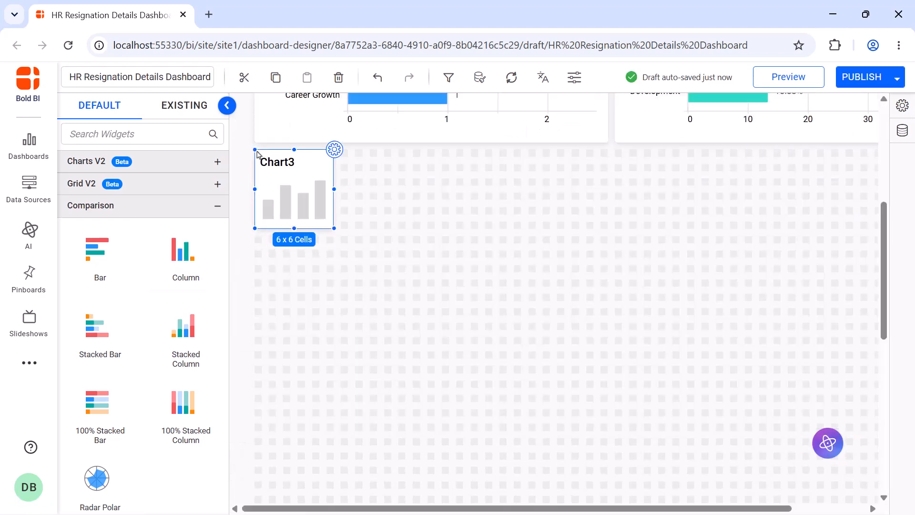
drag(356, 234, 604, 364)
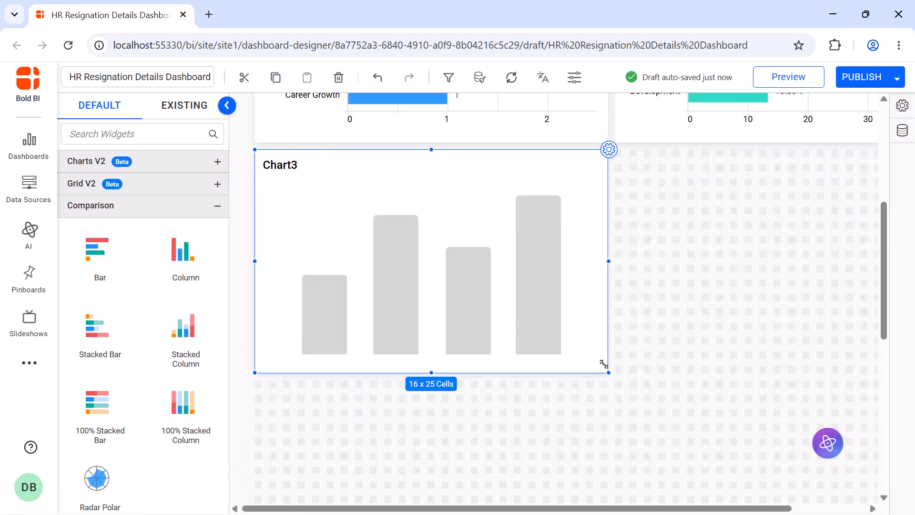
- Rename the column chart Resignation Rate by Tenure
click(609, 151)
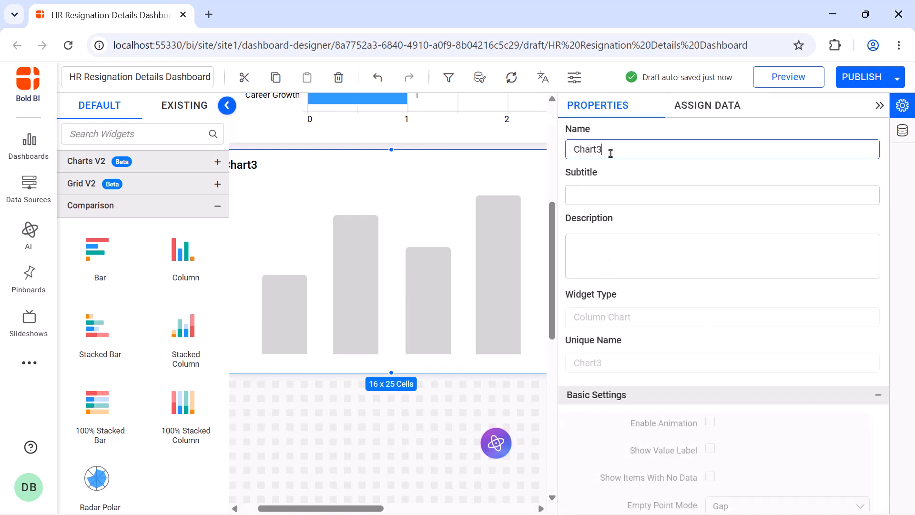
double_click(630, 151)
text(Resignation Rate by Tenure)
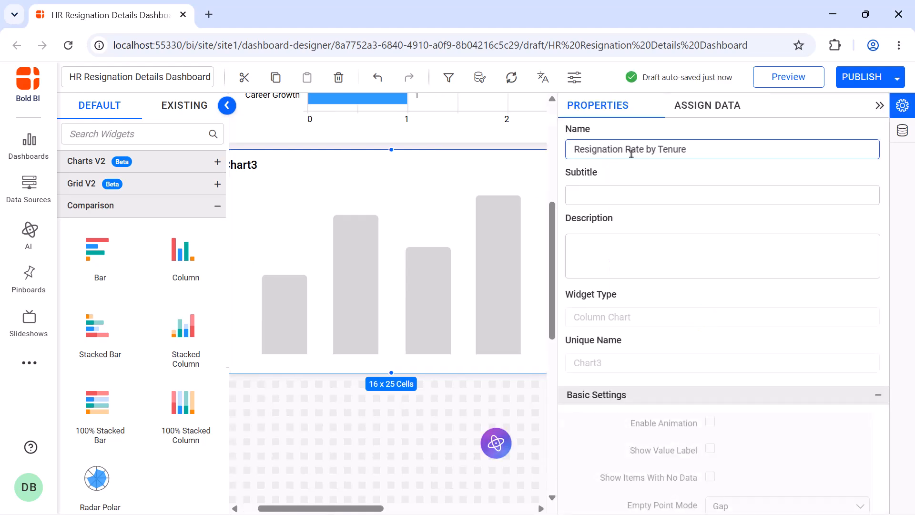
- Search the measures for "te" and assign Tenure_Rate as the column chart's value
click(705, 108)
click(669, 159)
text(te)
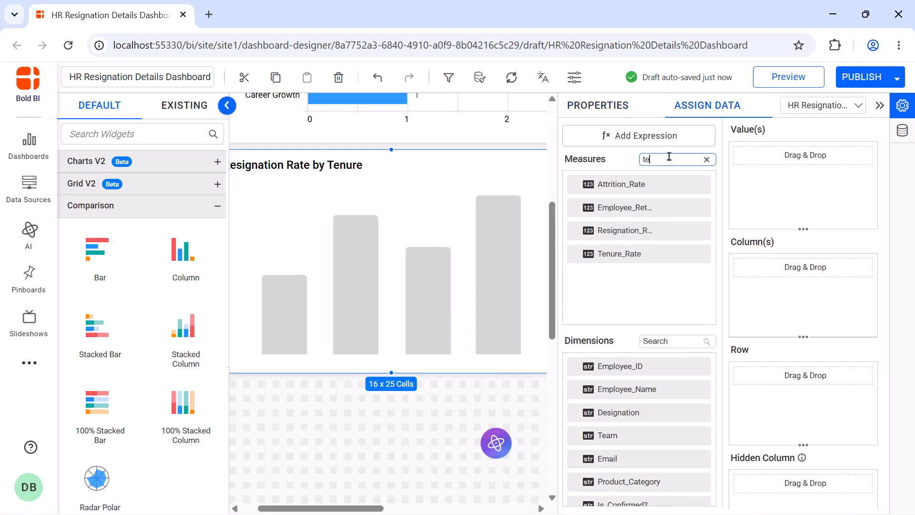
drag(620, 254, 740, 199)
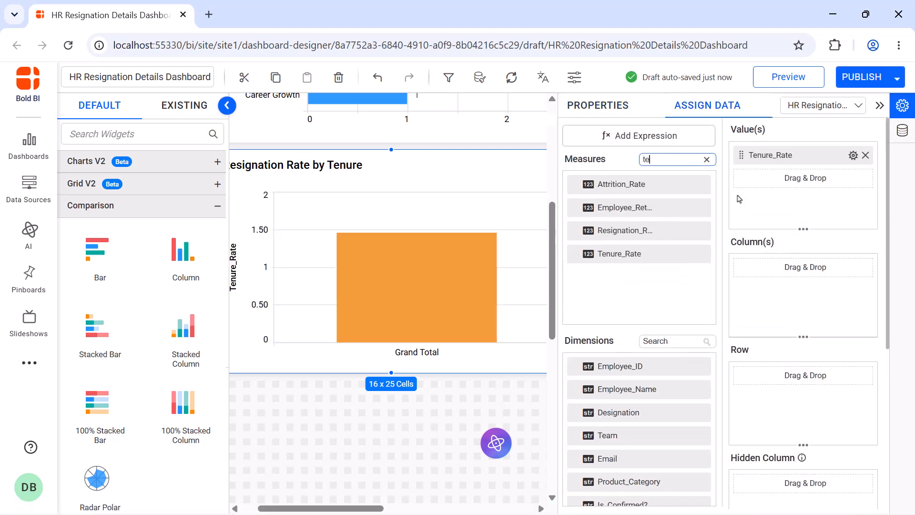
- Search the dimensions for "ex" and assign Tenure_Rate_By_Experience as the column chart's column
click(650, 340)
text(ex)
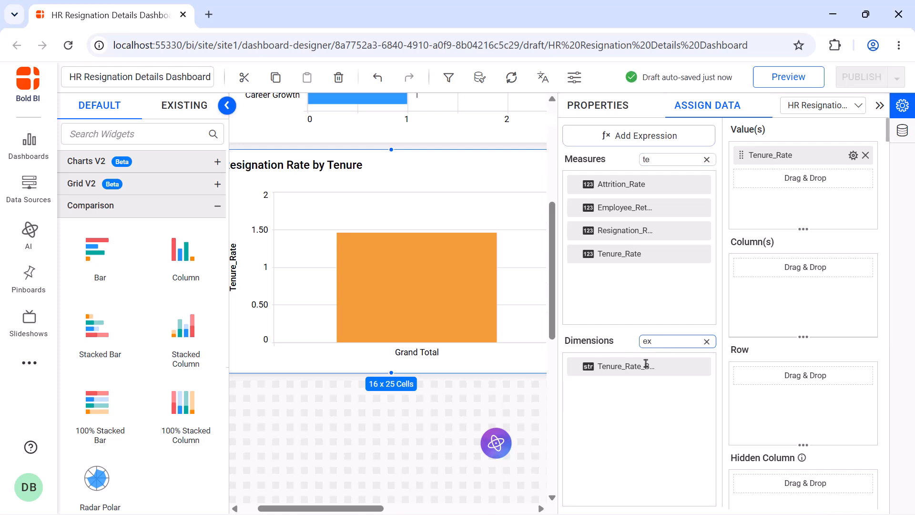
drag(645, 365, 748, 318)
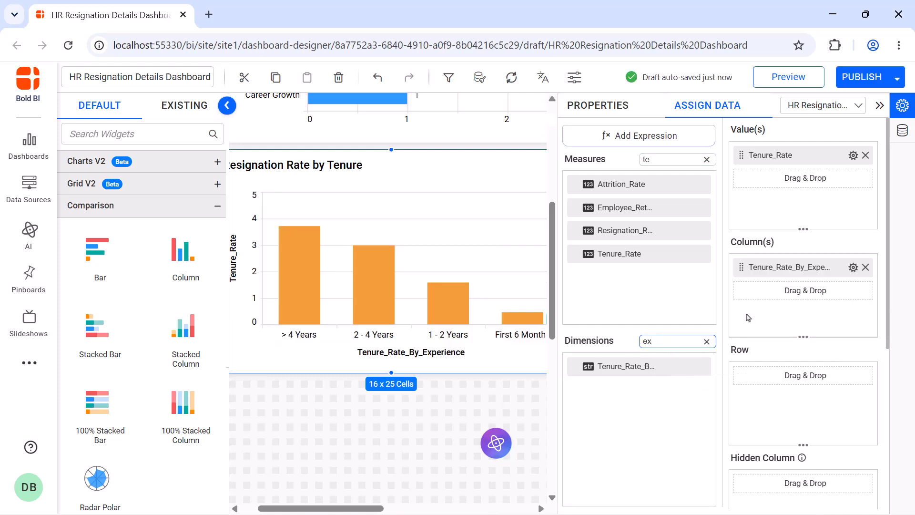
- Add a second column chart beside the Resignation Rate by Tenure chart and resize it to about 16 x 23 cells
click(882, 106)
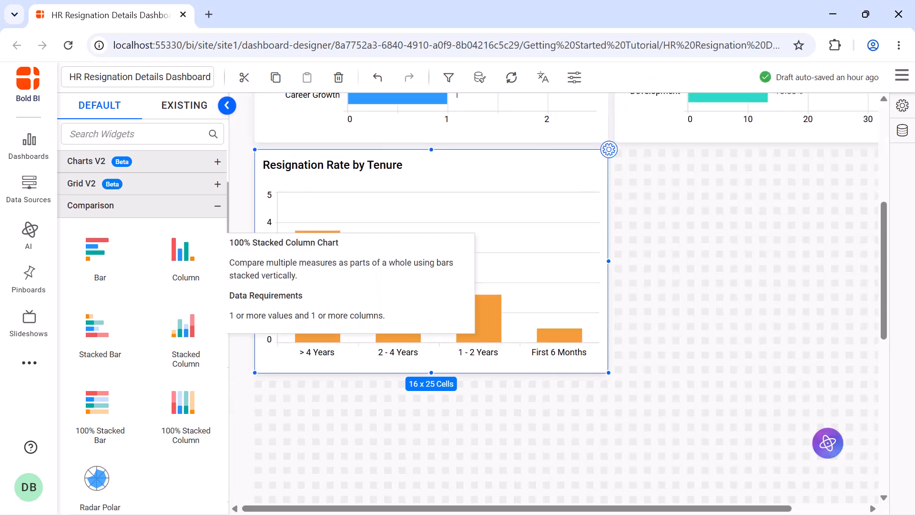
drag(184, 404, 628, 192)
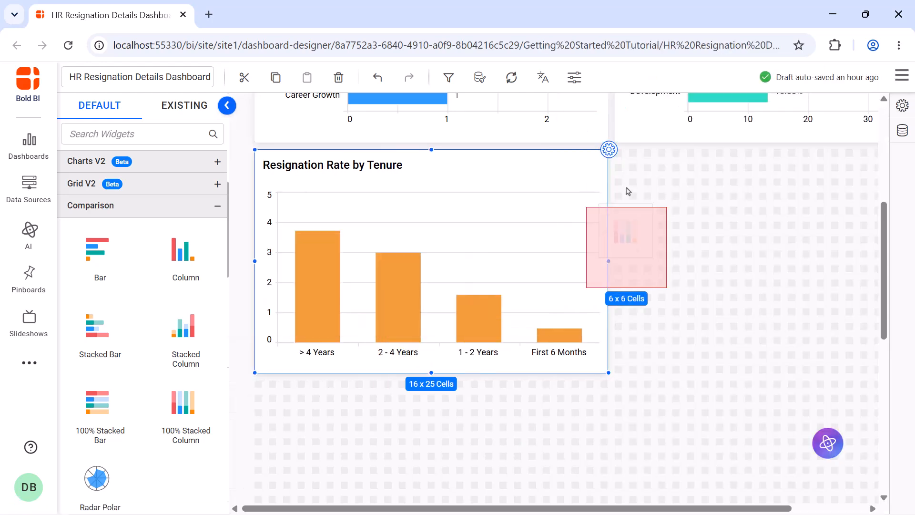
drag(694, 230, 853, 373)
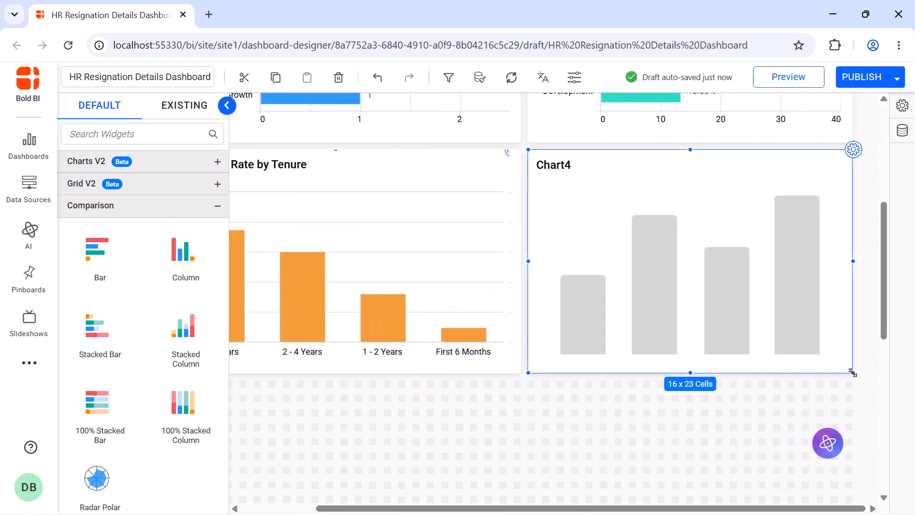
- Rename the new column chart Resigned Employee Count by Type
click(854, 150)
click(852, 151)
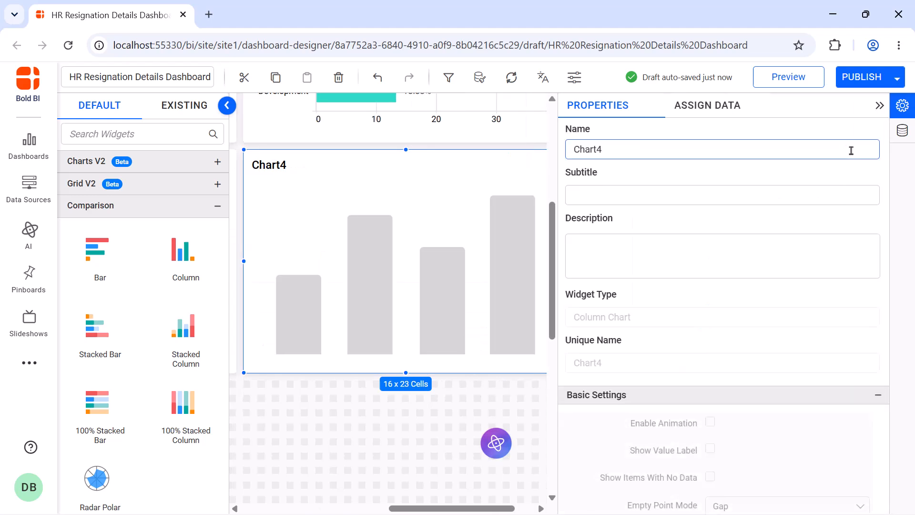
key(ctrl+a)
text(Resigned Employee Count by Type)
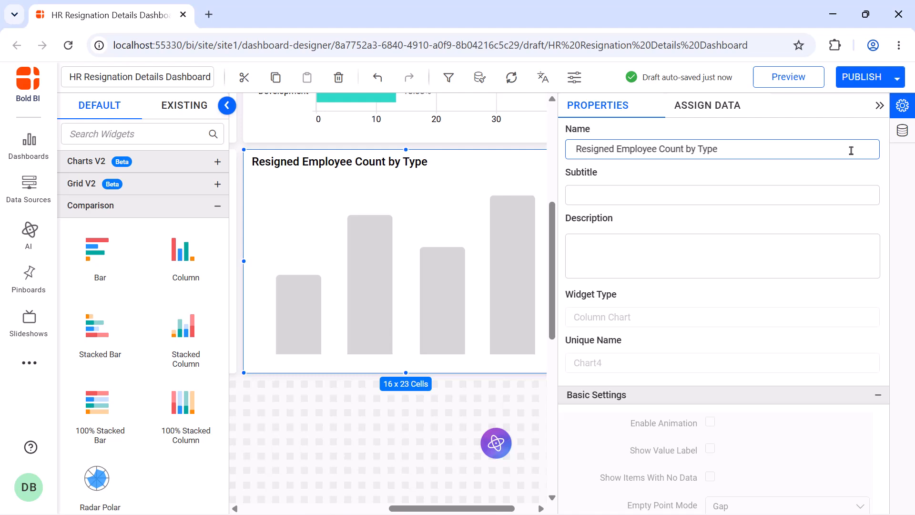
- Search the measures for "cou" and assign Resigned_Employees_Count as the chart's value
click(708, 105)
click(684, 163)
text(cou)
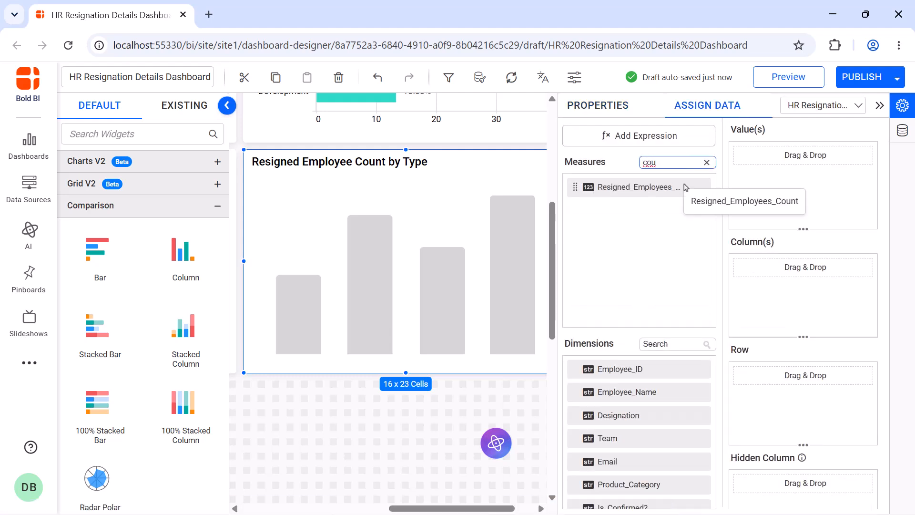
drag(684, 187, 752, 184)
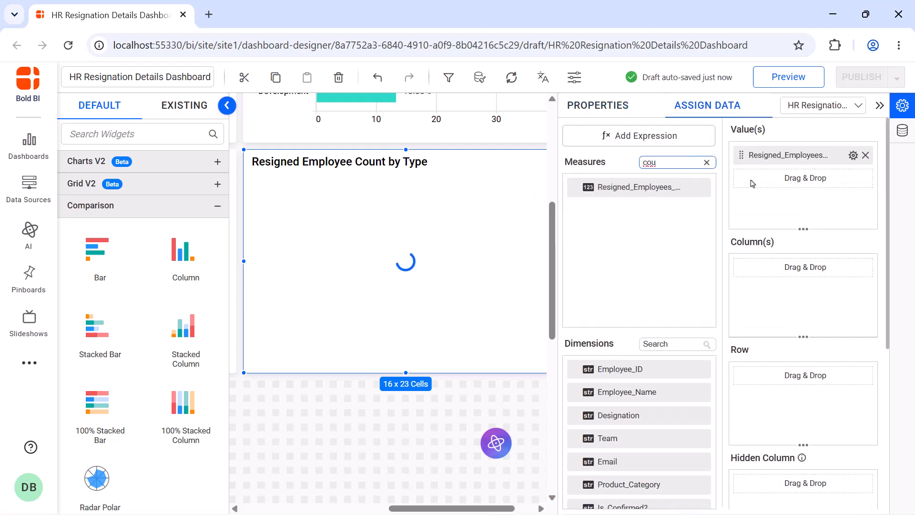
- Search the dimensions for "vo" and assign Voluntary/Involuntary? as the chart's column
click(675, 343)
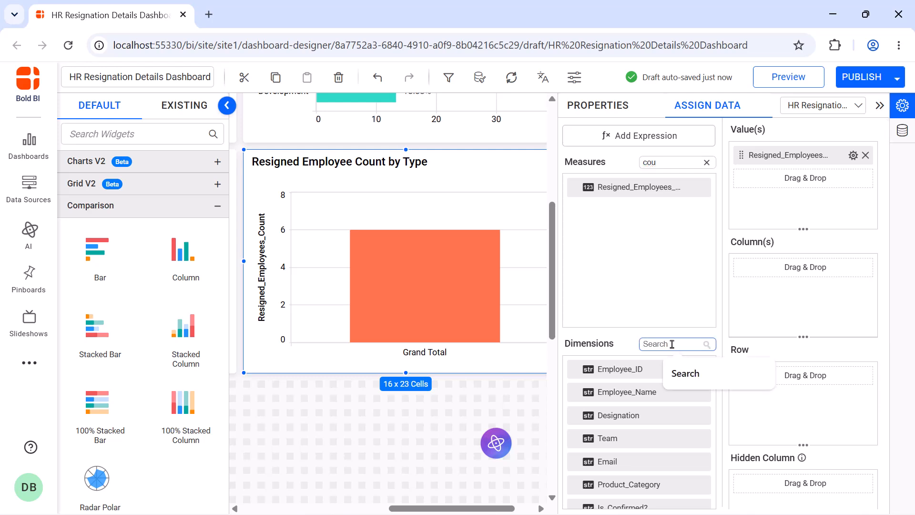
text(vo)
drag(669, 370, 756, 310)
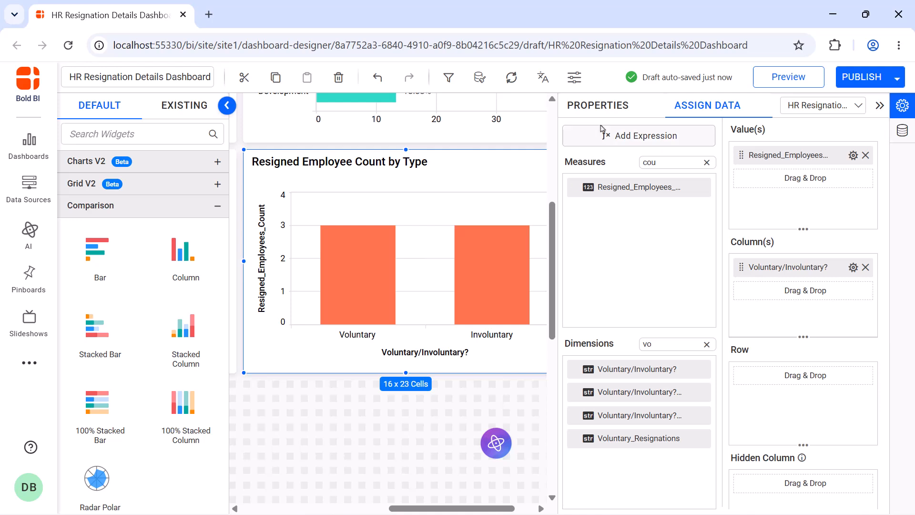
click(593, 106)
click(880, 105)
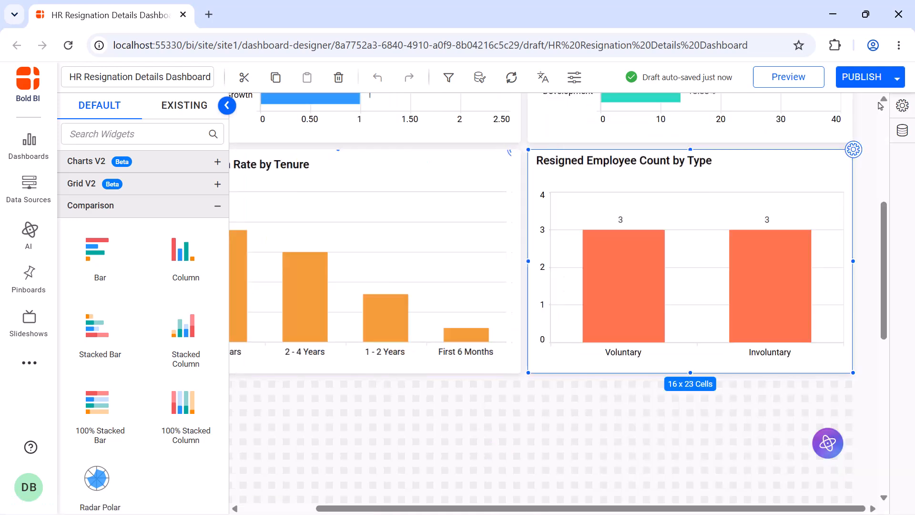
- Search widgets for "gr", add a Grid below the charts, and stretch it across the dashboard width
scroll(880, 106, down, 5)
click(200, 134)
text(gr)
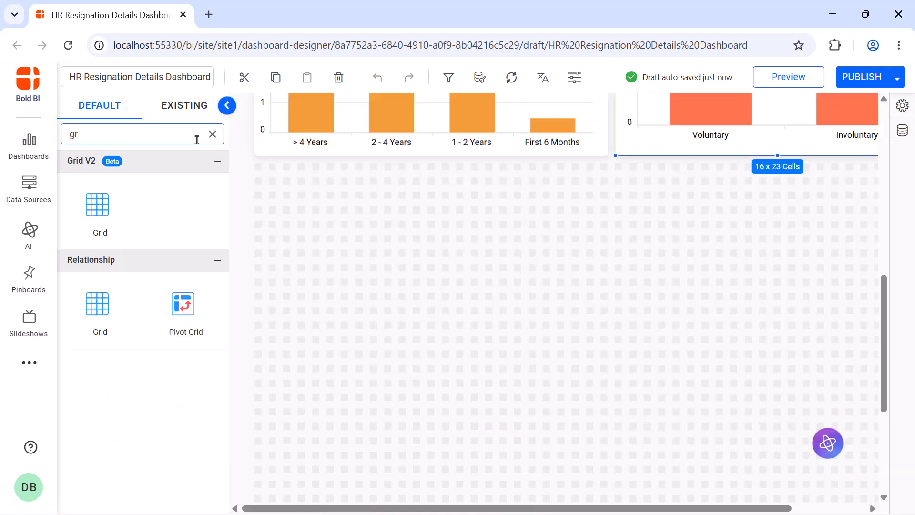
drag(119, 296, 256, 172)
drag(335, 242, 846, 382)
- Rename the grid Employee Resignation Details
click(854, 163)
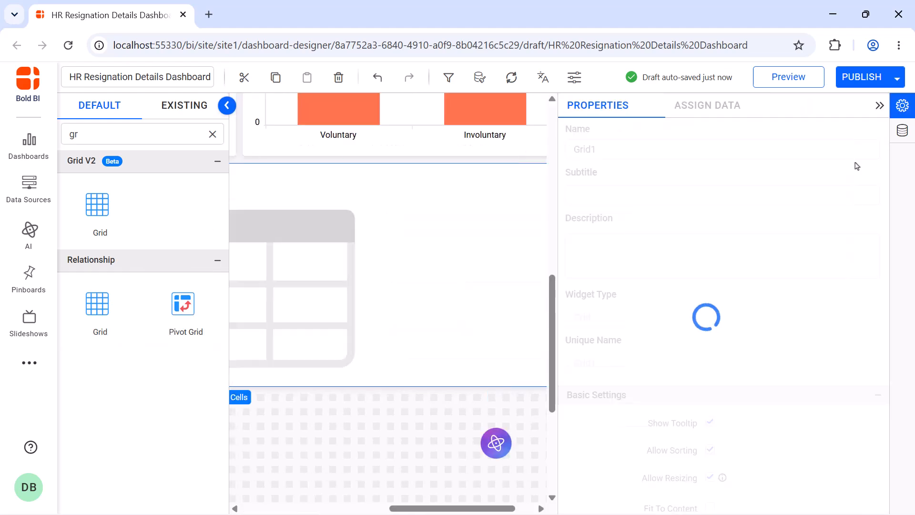
click(812, 149)
key(ctrl+a)
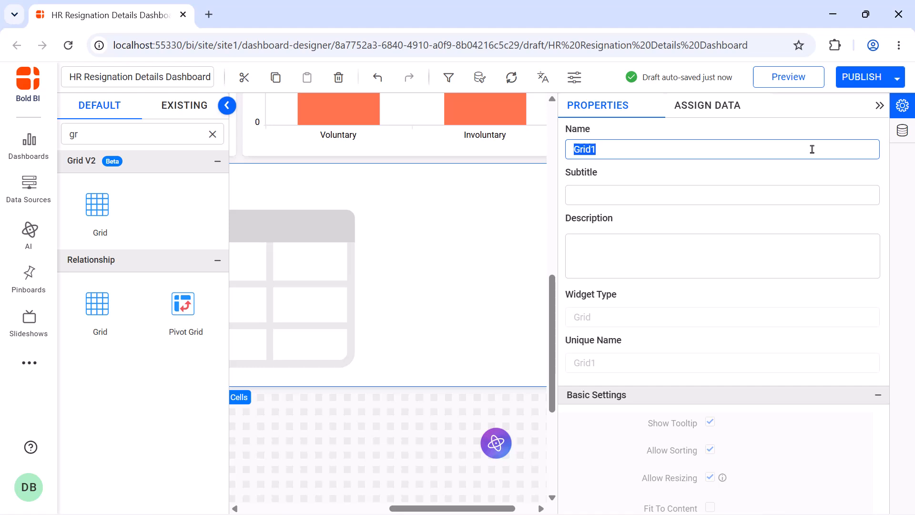
text(Employee Resignation Details)
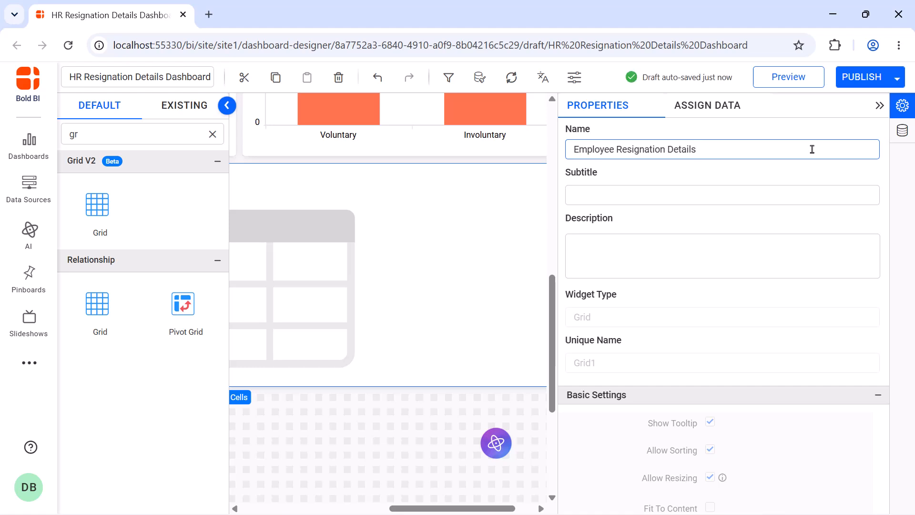
- Search dimensions for "re" and add the resigned employees' Employee_ID and Employee_Name as grid columns
click(708, 104)
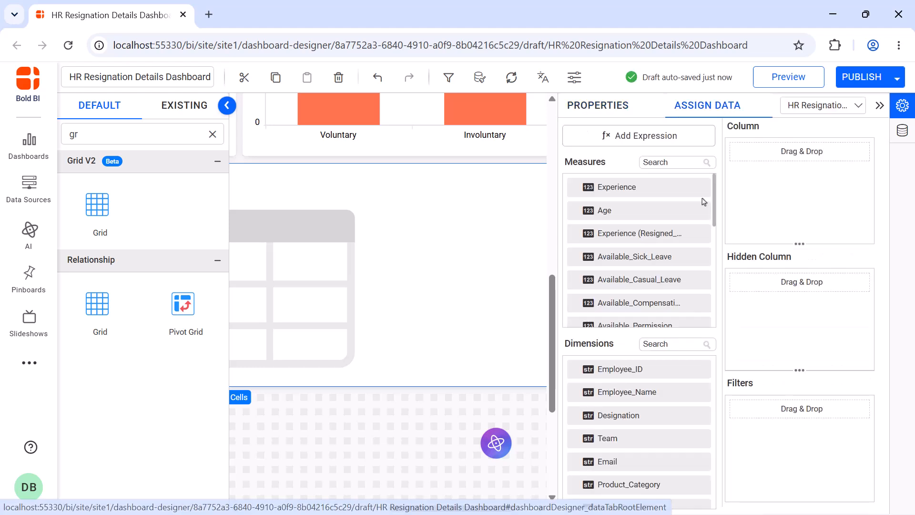
click(666, 344)
text(re)
drag(634, 415, 801, 152)
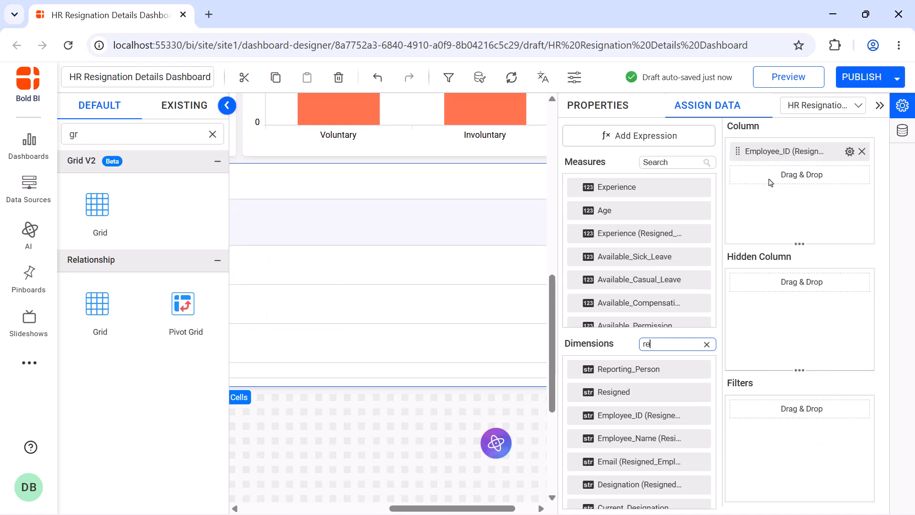
drag(634, 438, 801, 174)
click(850, 175)
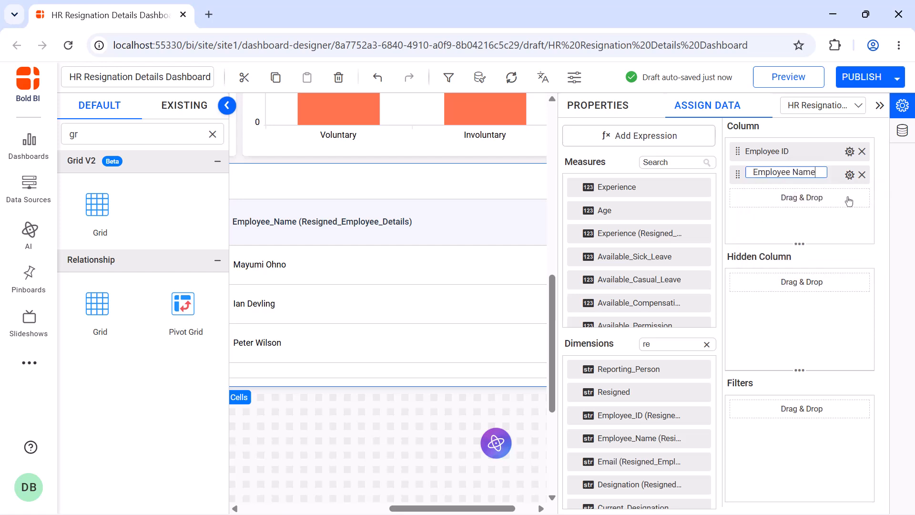
scroll(667, 468, down, 1)
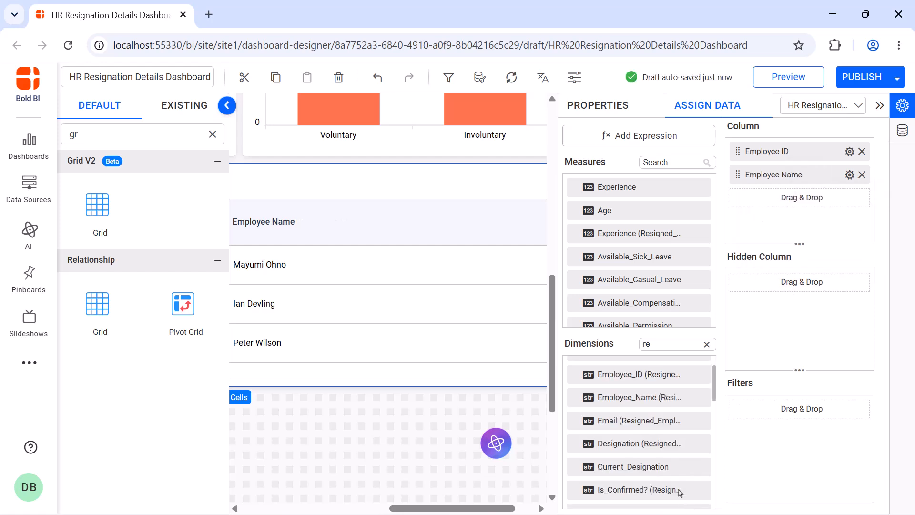
- Add Current_Designation and, after searching for "da", Resignation_Date as further grid columns
drag(672, 470, 771, 213)
click(850, 197)
click(851, 220)
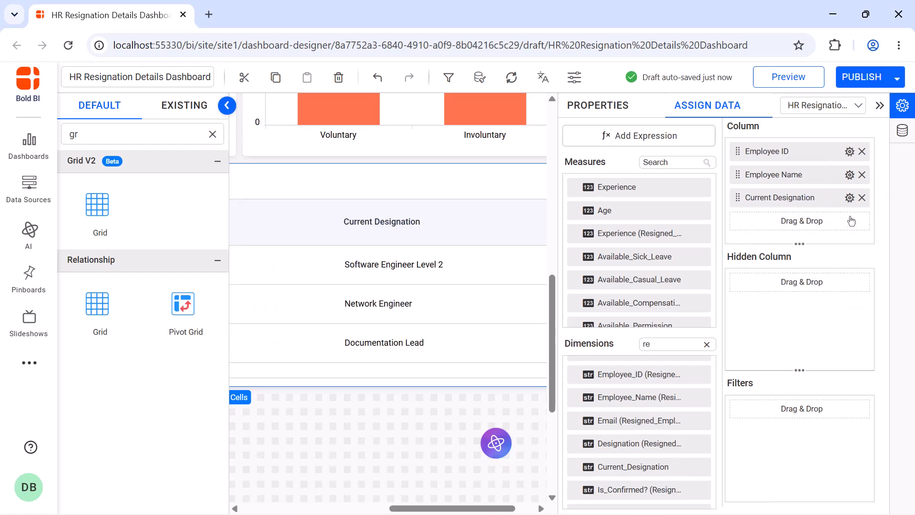
click(707, 345)
text(da)
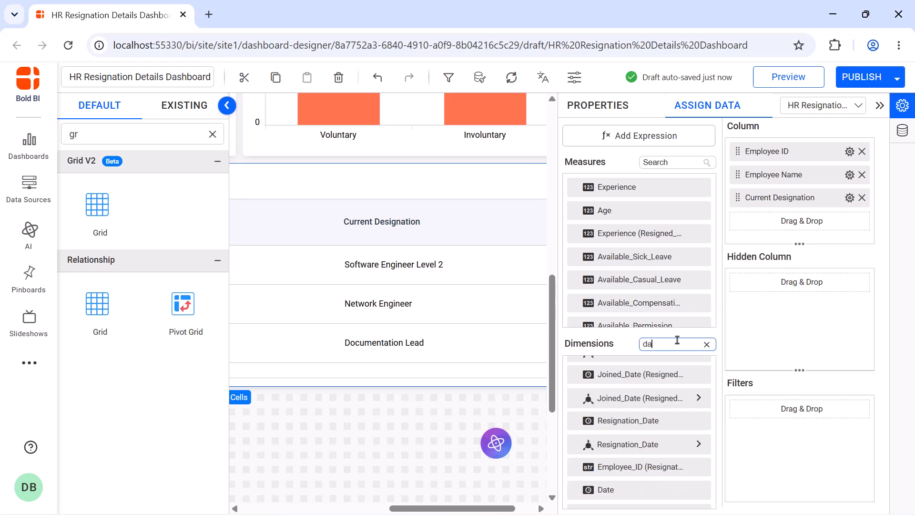
drag(685, 422, 755, 233)
- Add the Voluntary/Involuntary? field as a grid column and rename it Resignation Type
click(708, 345)
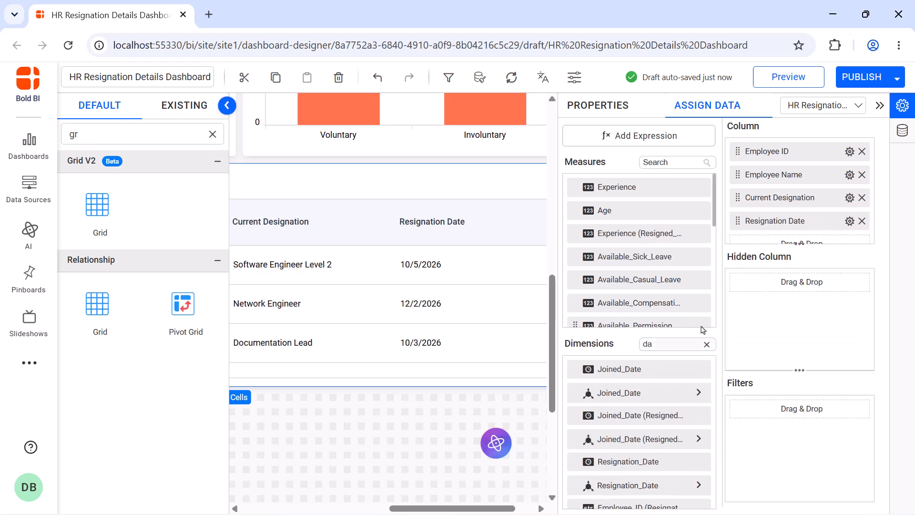
text(v)
drag(678, 395, 805, 232)
click(850, 208)
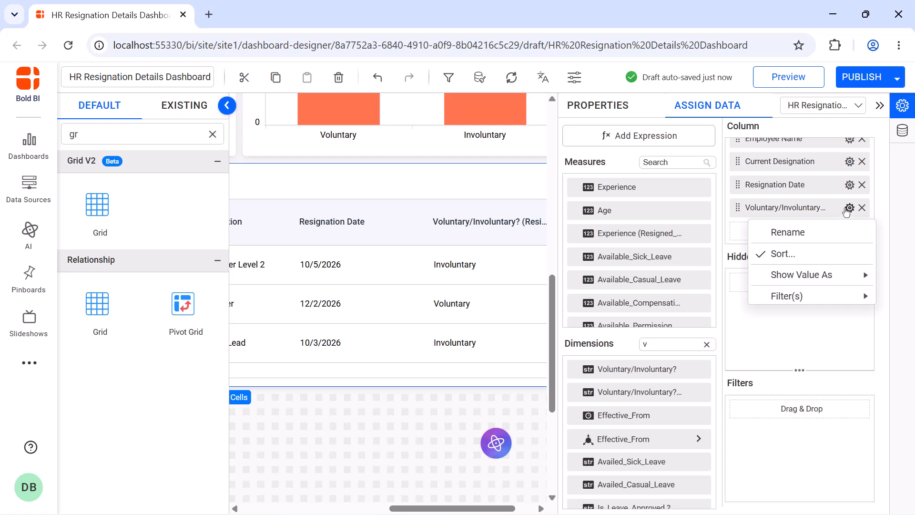
click(852, 231)
text(Resignation Type)
key(Return)
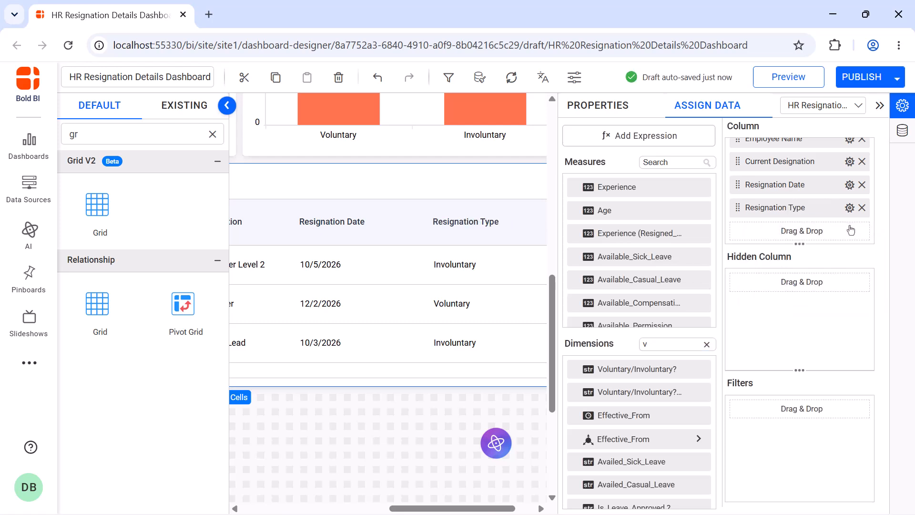
- Enable vertical grid lines in the grid's basic settings
click(611, 119)
scroll(712, 264, down, 5)
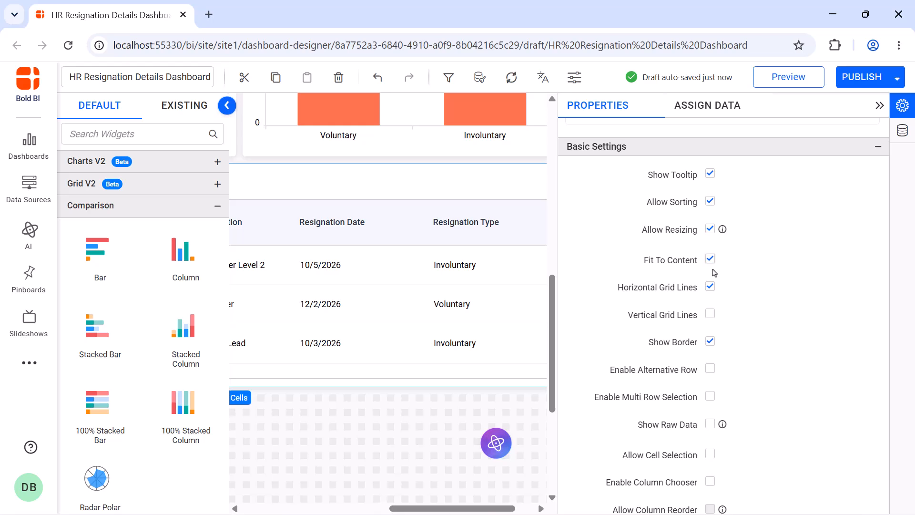
click(711, 317)
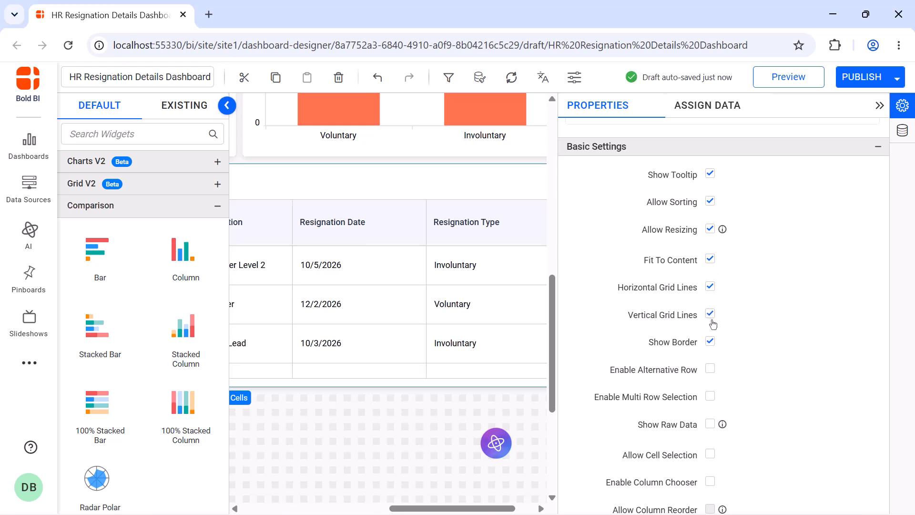
click(709, 457)
scroll(713, 253, down, 10)
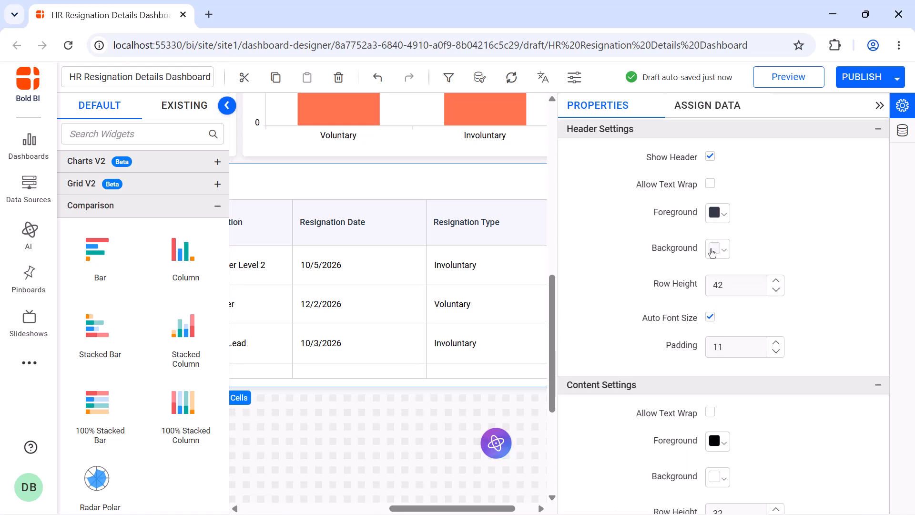
- Set the grid header background to teal
click(712, 249)
click(823, 324)
click(801, 435)
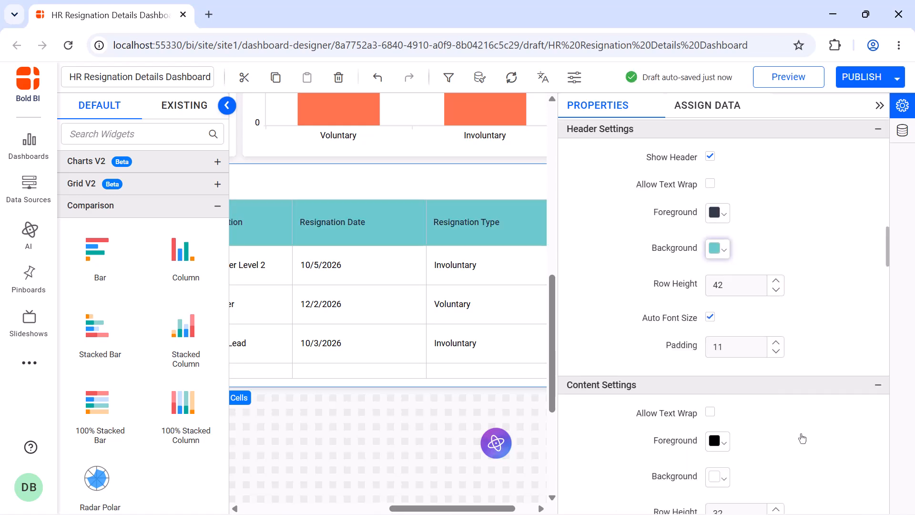
- Center-align the grid columns' content through the Column Alignment customization
scroll(781, 220, down, 10)
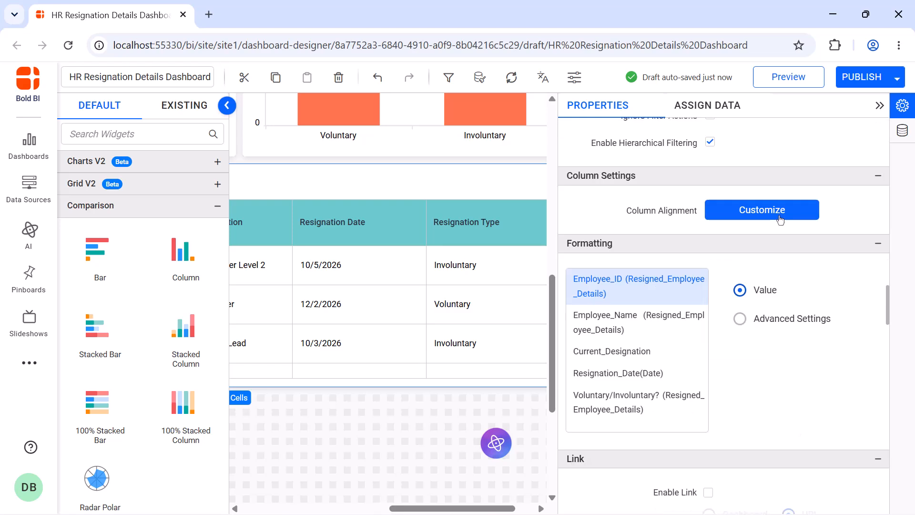
click(780, 219)
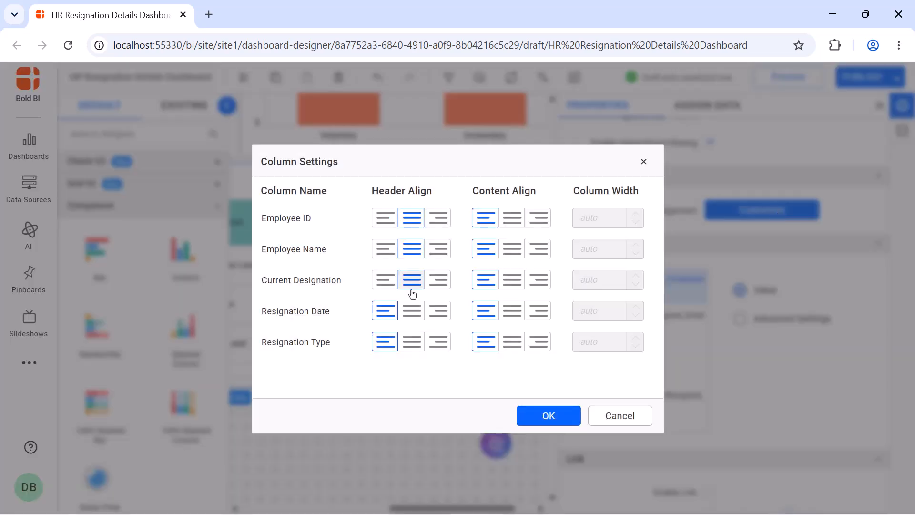
click(512, 249)
click(549, 416)
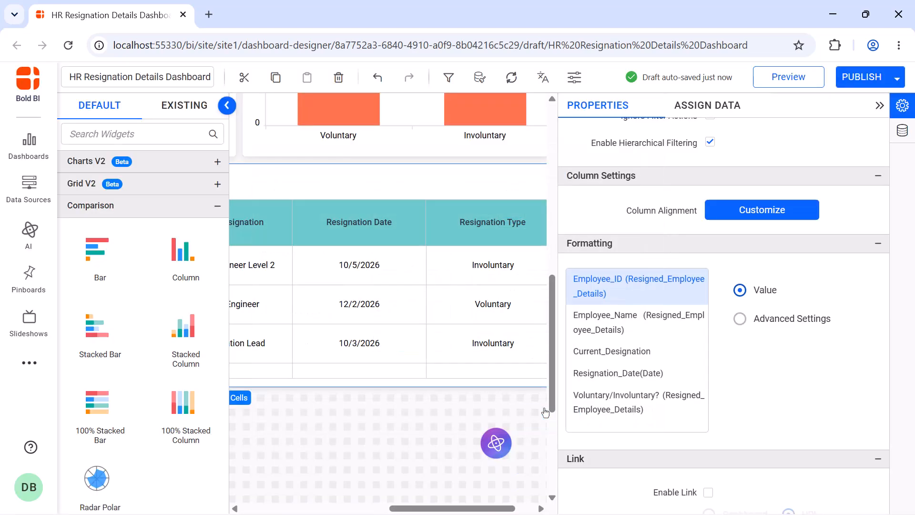
- Turn off title auto font size and set the grid title font size to 16
scroll(711, 256, up, 5)
click(711, 250)
double_click(719, 279)
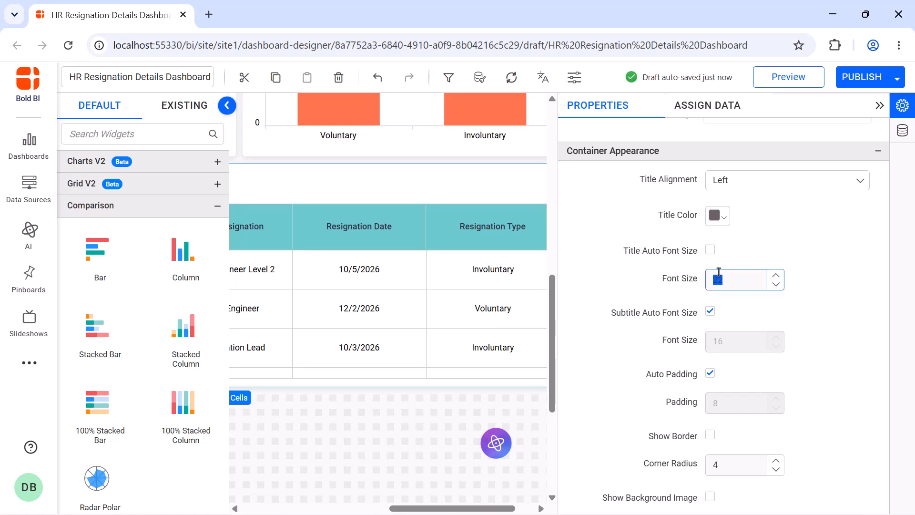
text(16)
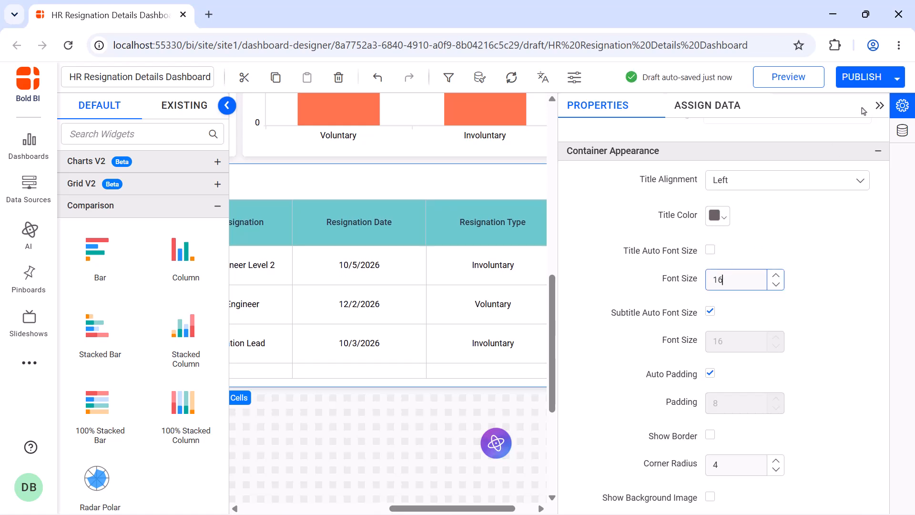
click(879, 107)
- Preview the dashboard, review the grid, and close the preview
scroll(876, 112, up, 10)
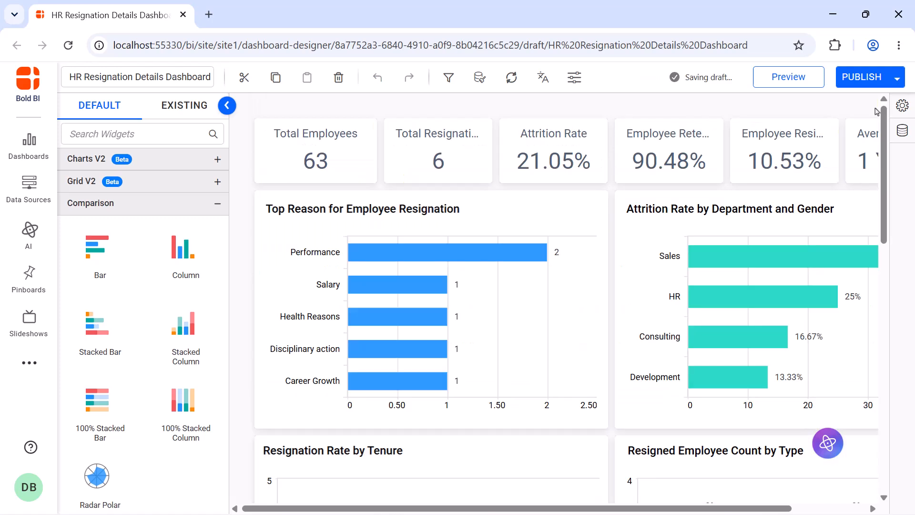
click(804, 90)
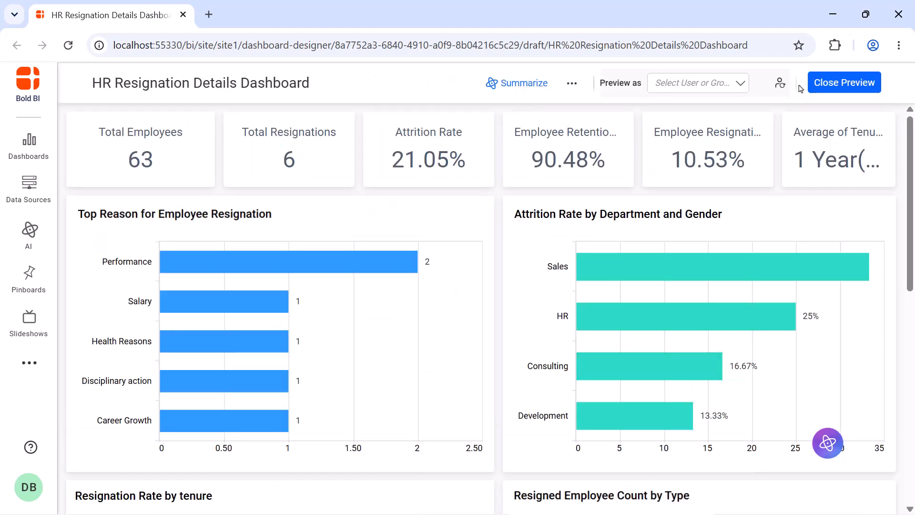
scroll(778, 115, down, 10)
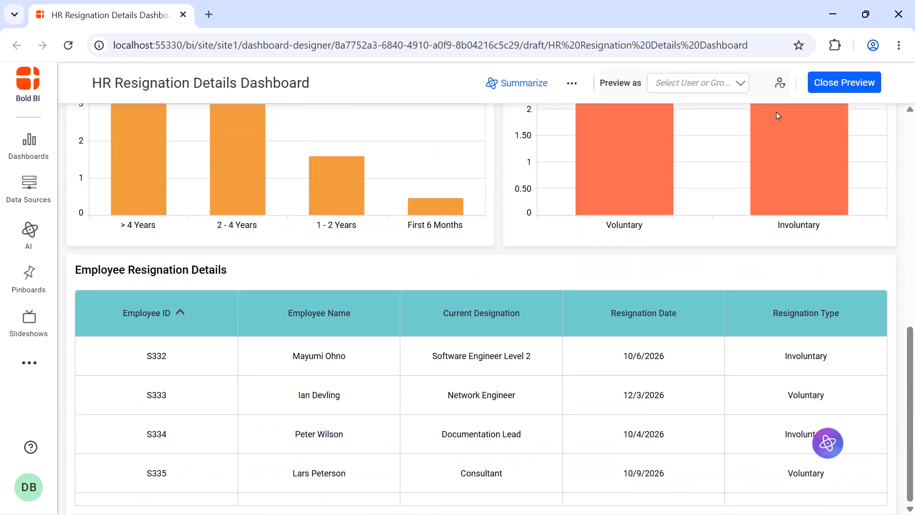
click(845, 83)
- Publish the dashboard to the Getting Started Tutorial category and open it for viewing
click(858, 77)
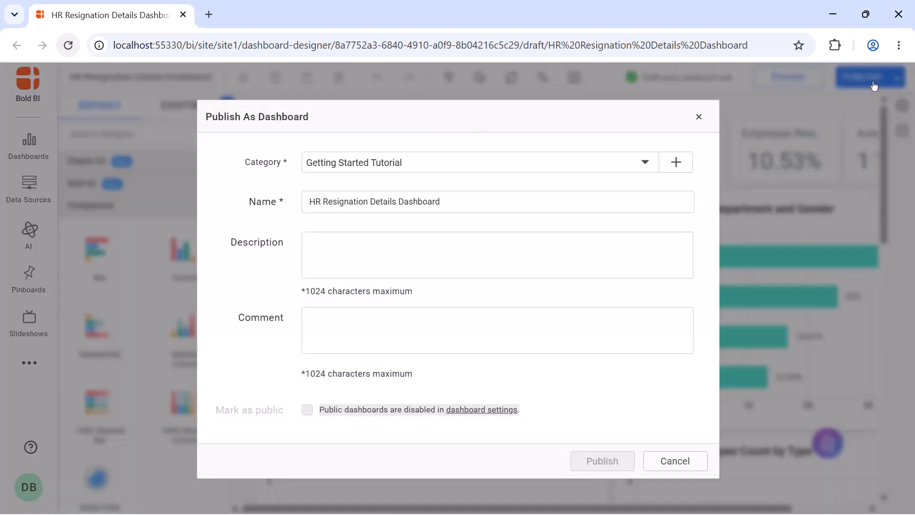
click(604, 461)
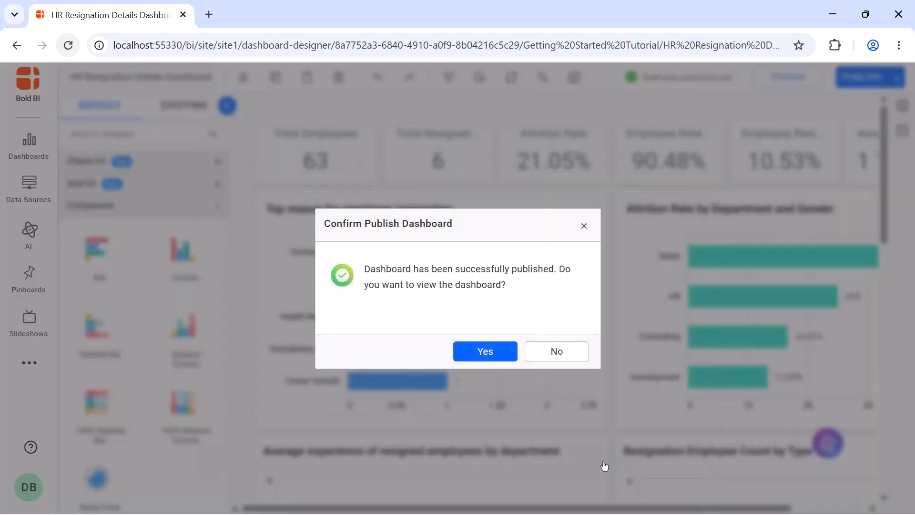
click(489, 352)
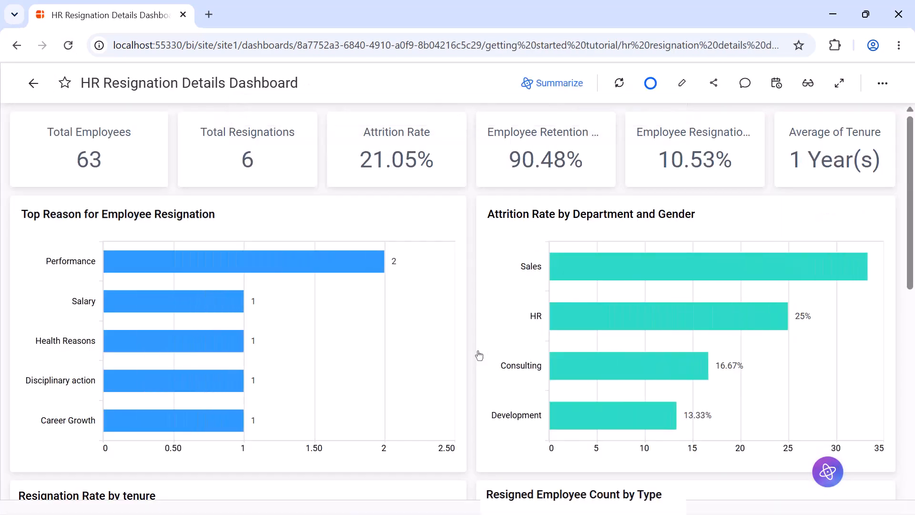